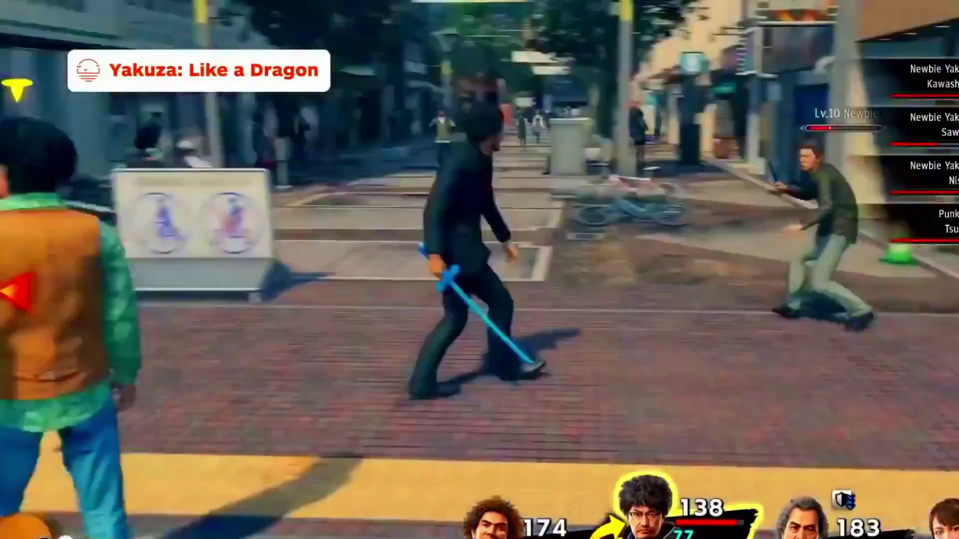
{"action": "key", "text": "Return"}
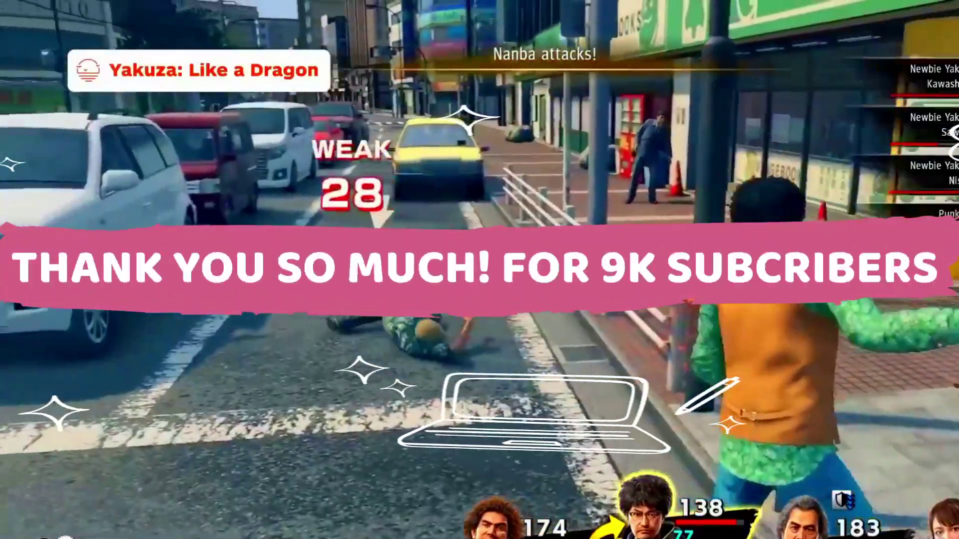
{"action": "key", "text": "Return"}
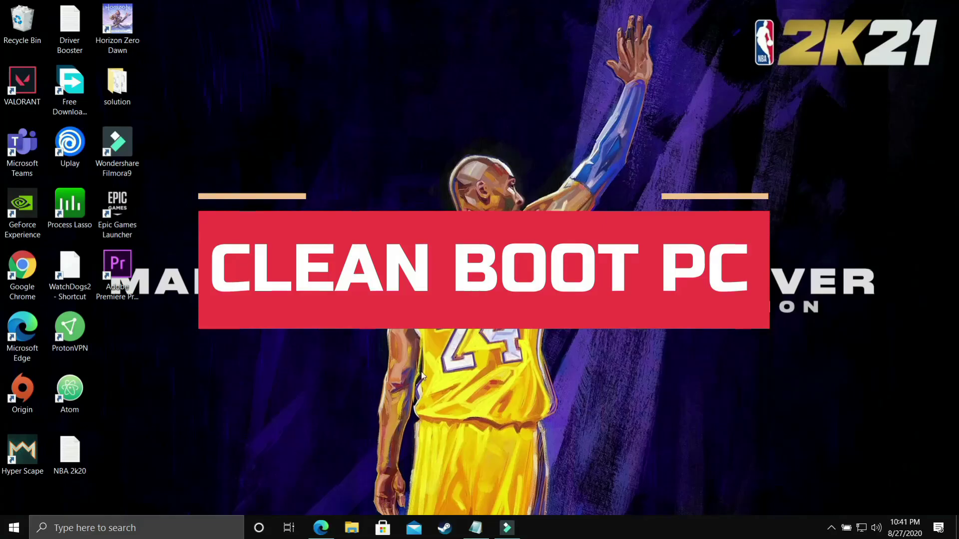
{"action": "left_click", "coordinate": [321, 524]}
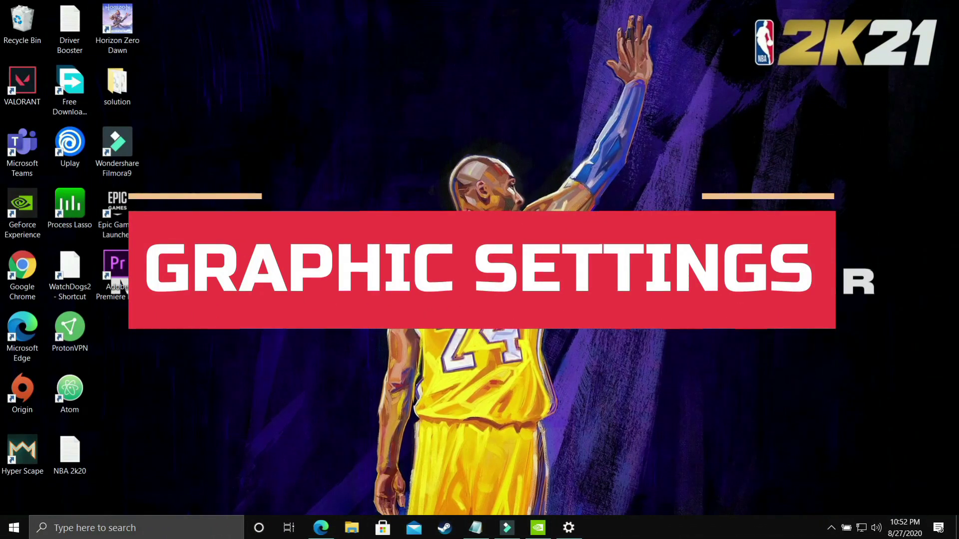
Find and open the Windows Graphics settings, and make sure hardware-accelerated GPU scheduling is switched on.
{"action": "left_click", "coordinate": [146, 522]}
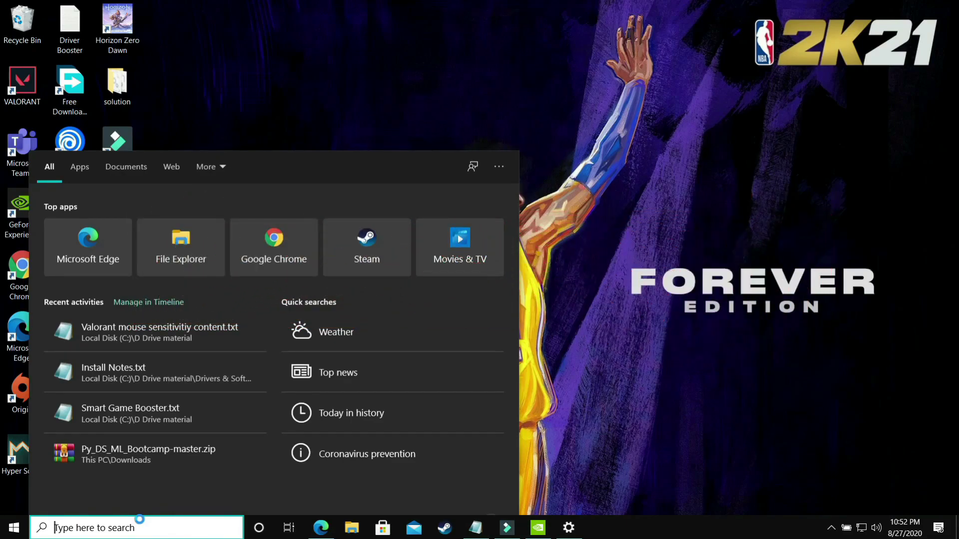
{"action": "type", "text": "Graphic"}
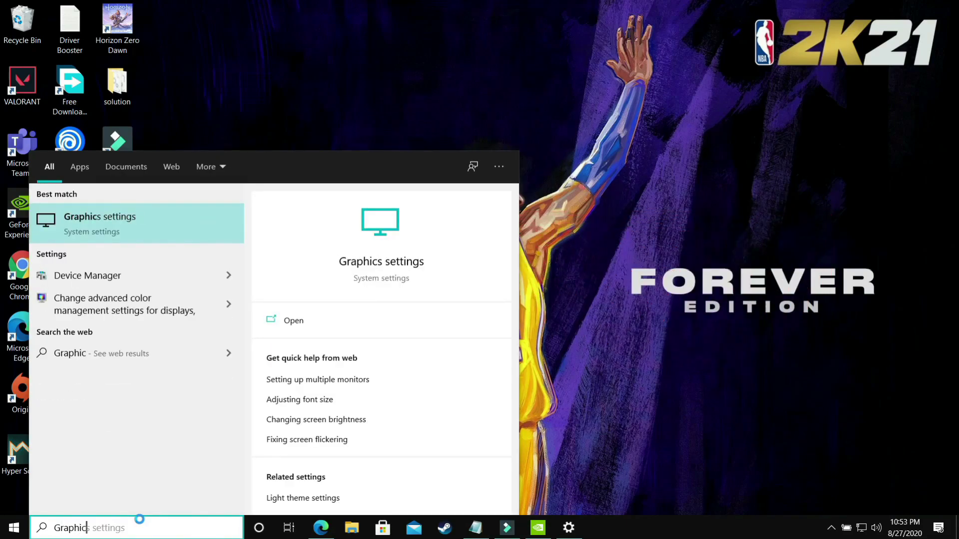
{"action": "left_click", "coordinate": [104, 235]}
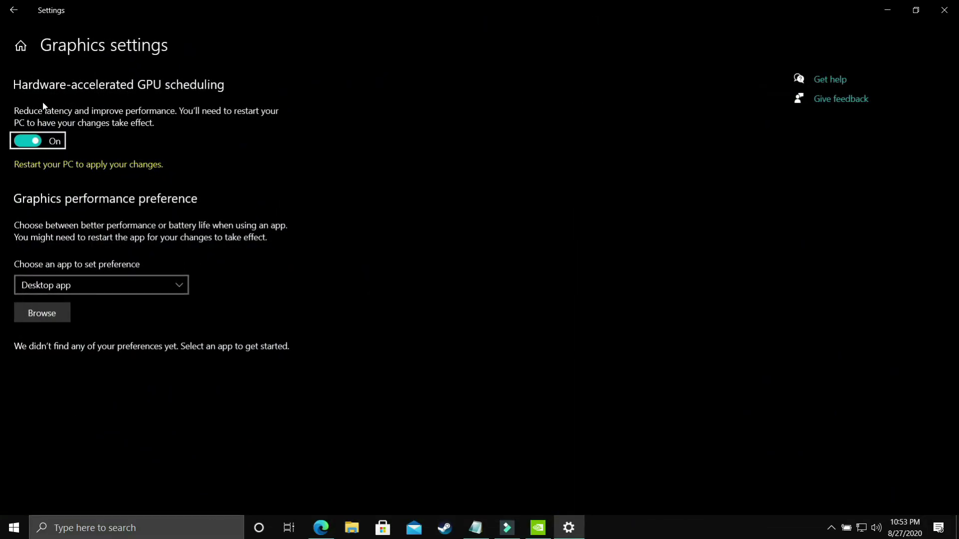
{"action": "left_click", "coordinate": [27, 143]}
{"action": "left_click", "coordinate": [36, 142]}
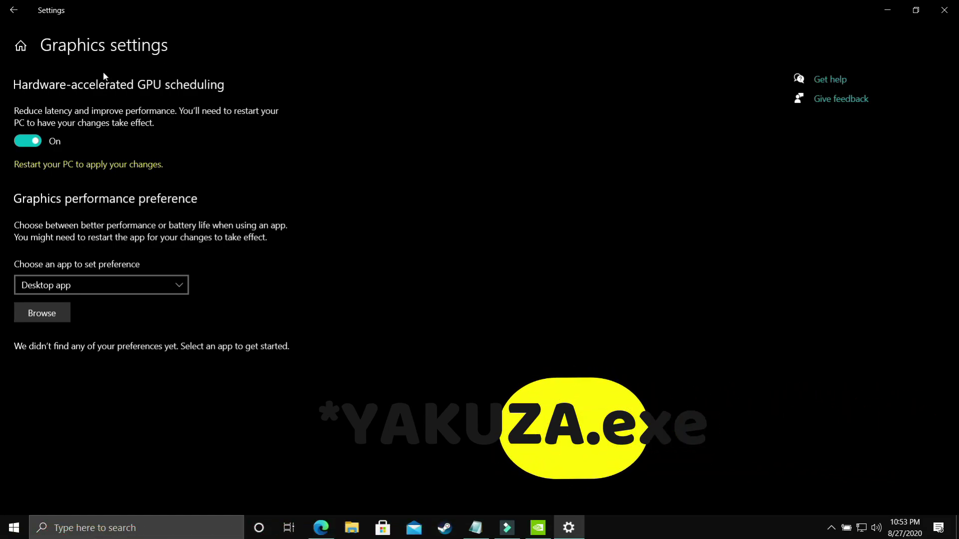
Add the desktop app NBA2K20 from its Steam folder to the graphics performance preference list.
{"action": "left_click", "coordinate": [66, 285]}
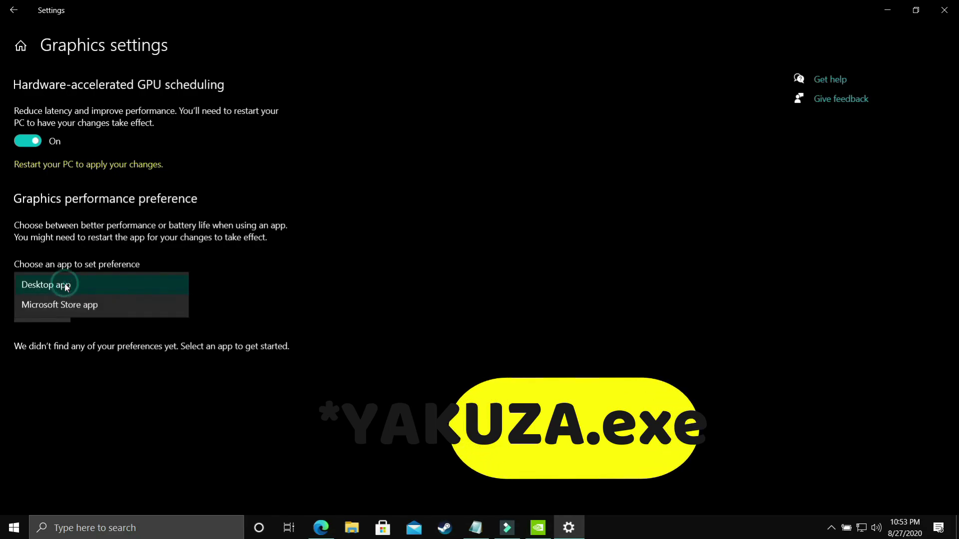
{"action": "left_click", "coordinate": [75, 284]}
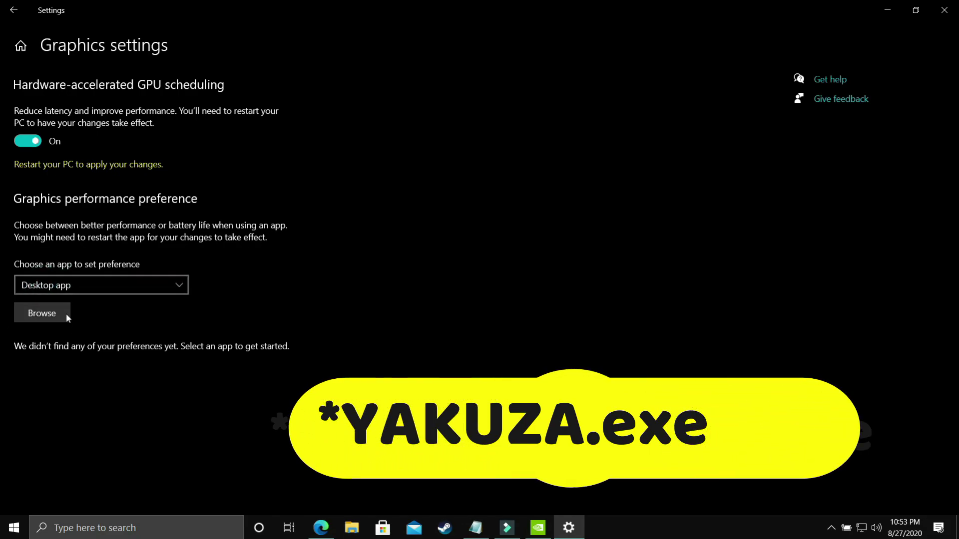
{"action": "left_click", "coordinate": [43, 313]}
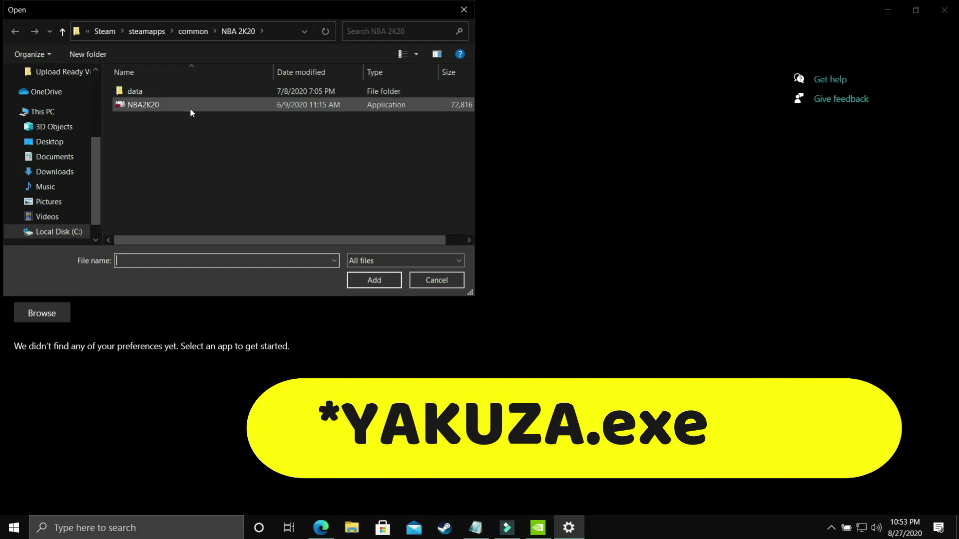
{"action": "double_click", "coordinate": [150, 106]}
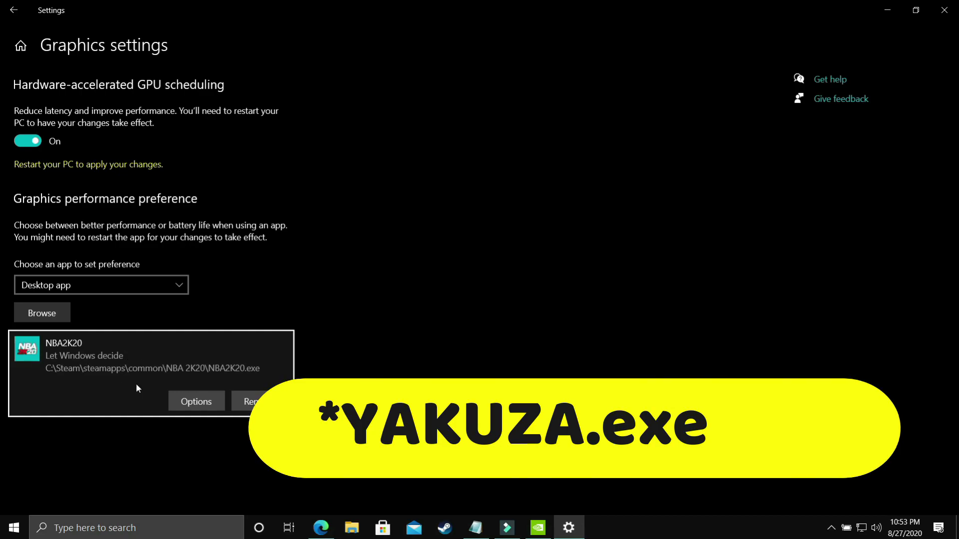
Set the graphics preference of NBA2K20 to High performance, save it, and return to the desktop.
{"action": "left_click", "coordinate": [199, 401]}
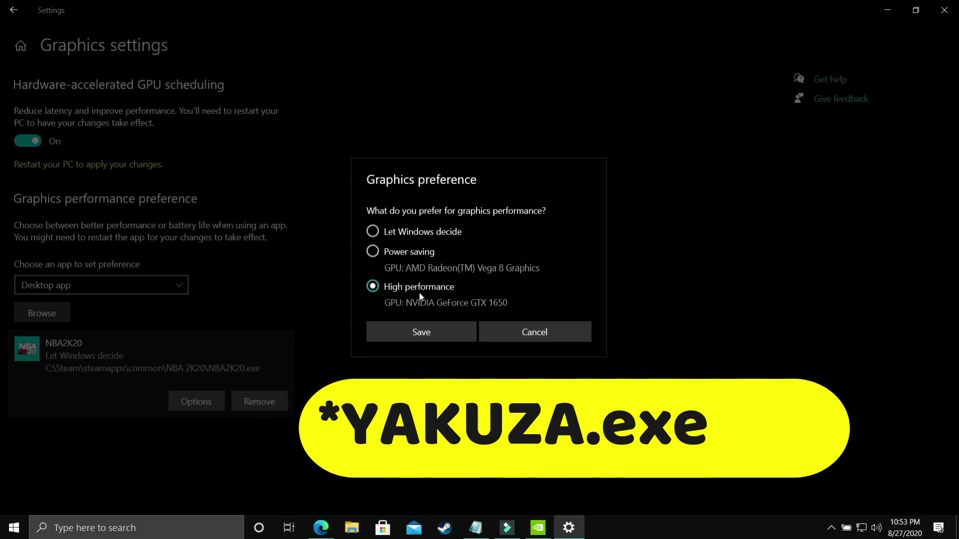
{"action": "left_click", "coordinate": [417, 330]}
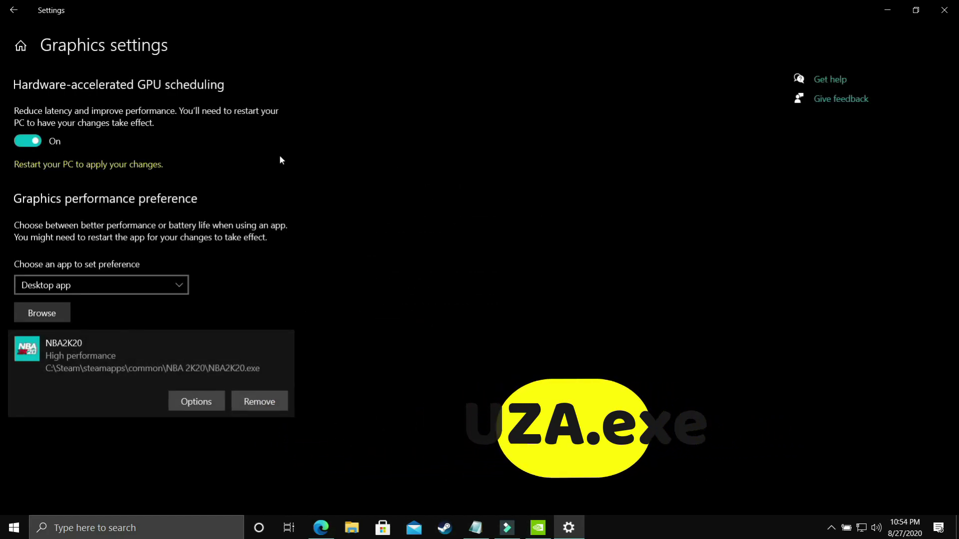
{"action": "key", "text": "super+d"}
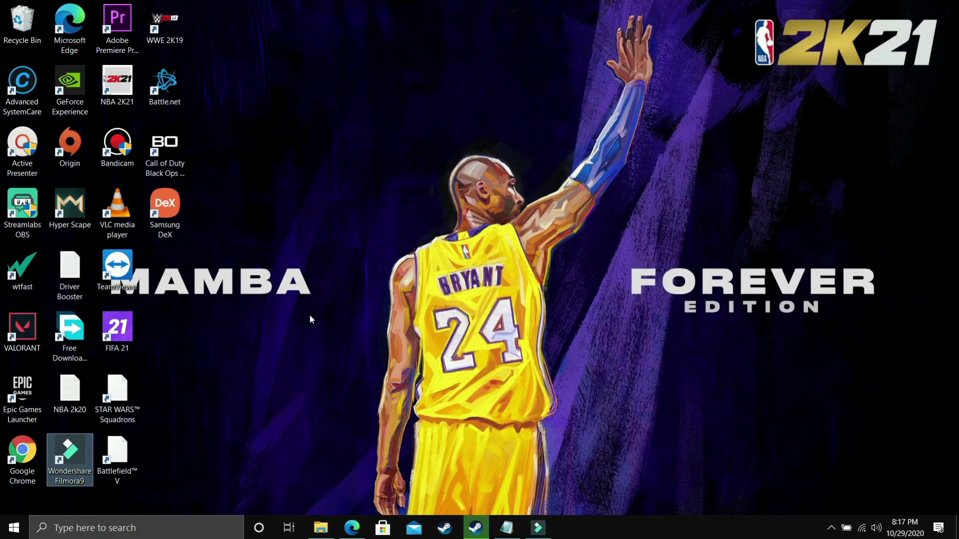
Switch to Microsoft Edge and look through the Bing search results for "pc optimizer".
{"action": "mouse_move", "coordinate": [355, 531]}
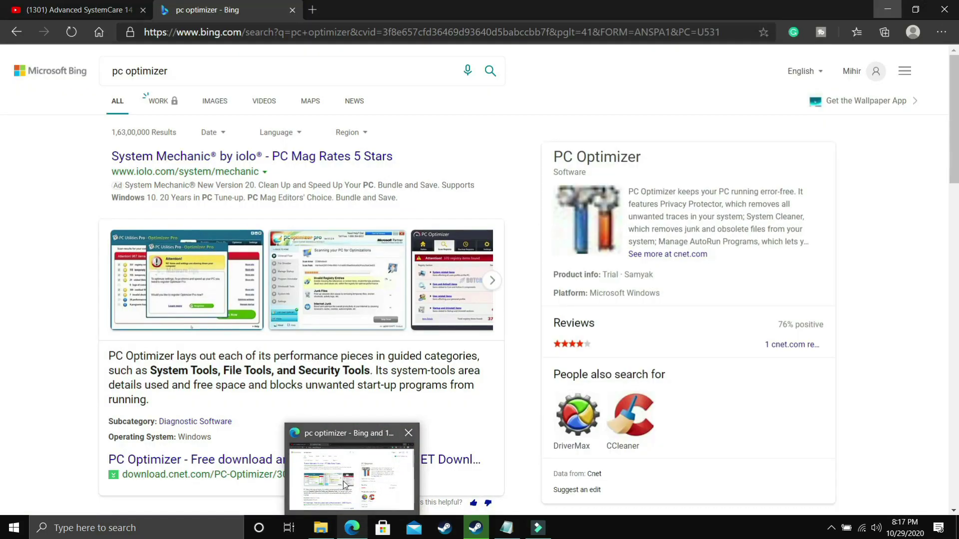
{"action": "left_click", "coordinate": [343, 501]}
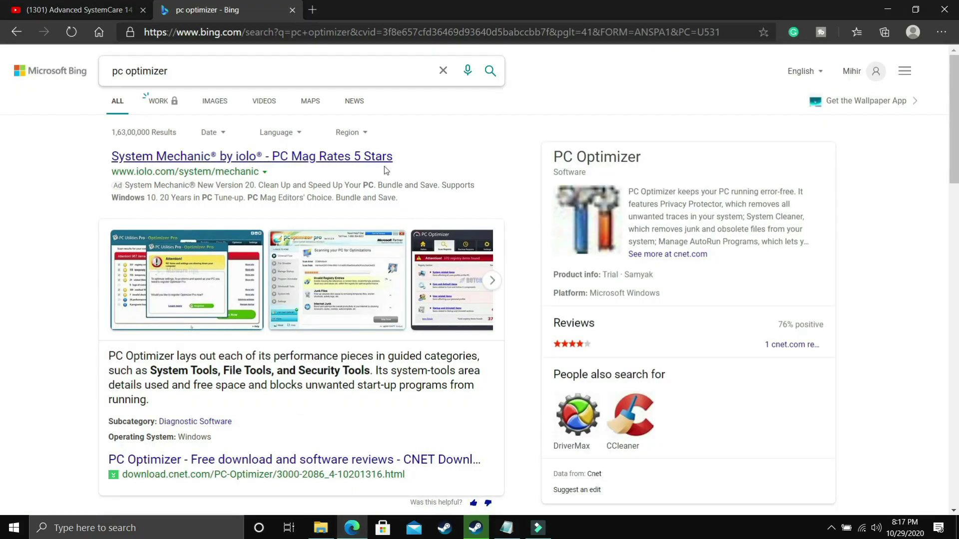
{"action": "scroll", "coordinate": [360, 214], "scroll_direction": "down", "scroll_amount": 3}
{"action": "scroll", "coordinate": [222, 156], "scroll_direction": "up", "scroll_amount": 3}
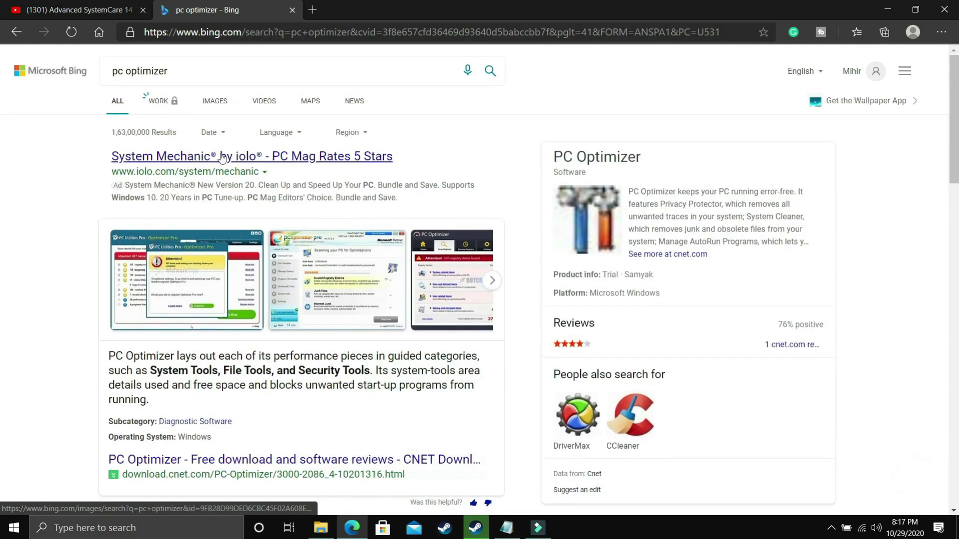
{"action": "left_click_drag", "start_coordinate": [170, 71], "coordinate": [114, 83]}
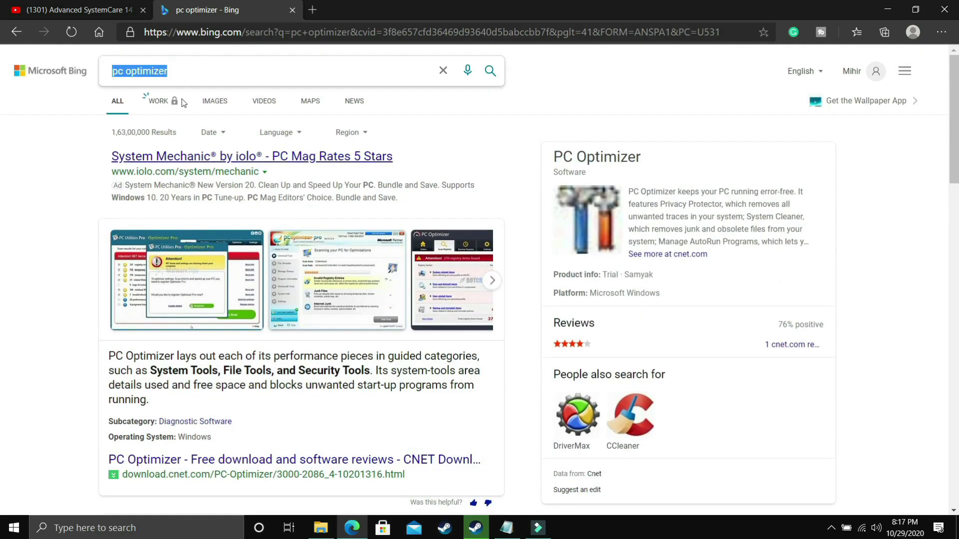
{"action": "left_click", "coordinate": [39, 158]}
{"action": "scroll", "coordinate": [176, 157], "scroll_direction": "down", "scroll_amount": 4}
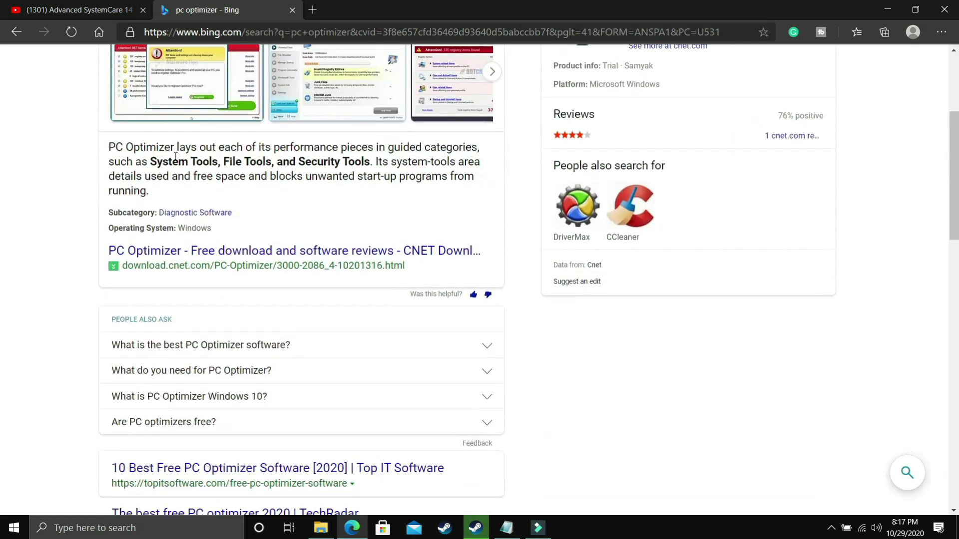
{"action": "scroll", "coordinate": [176, 157], "scroll_direction": "down", "scroll_amount": 3}
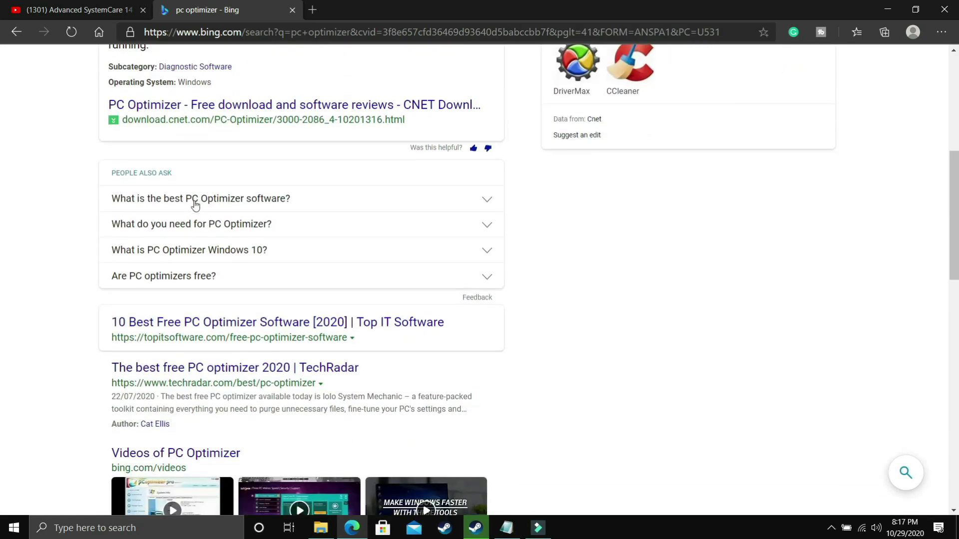
{"action": "scroll", "coordinate": [197, 210], "scroll_direction": "down", "scroll_amount": 8}
{"action": "scroll", "coordinate": [205, 226], "scroll_direction": "down", "scroll_amount": 8}
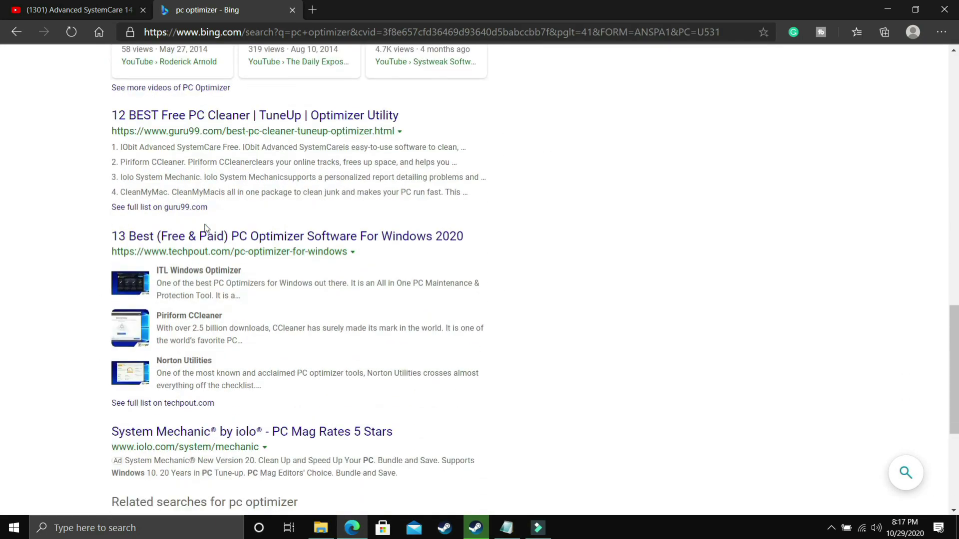
{"action": "scroll", "coordinate": [205, 224], "scroll_direction": "up", "scroll_amount": 20}
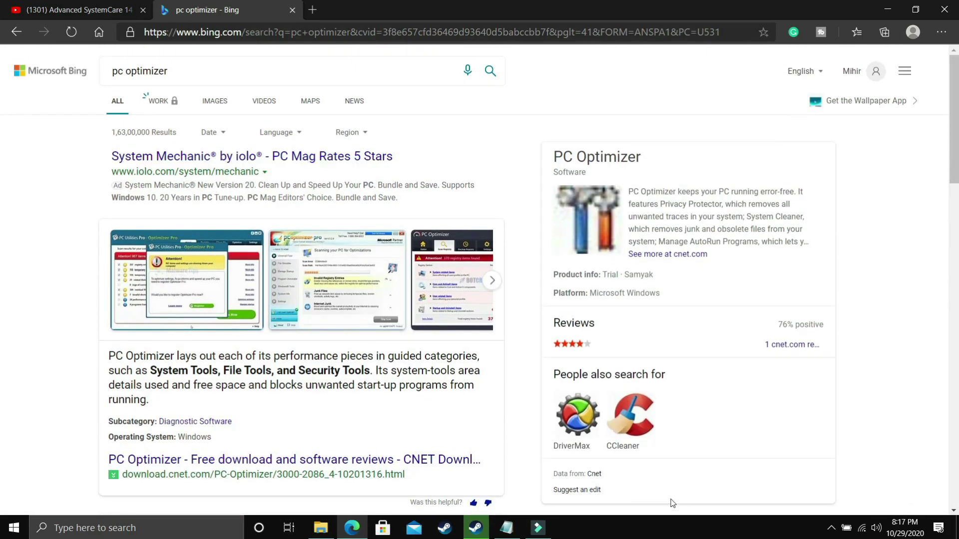
{"action": "mouse_move", "coordinate": [183, 308]}
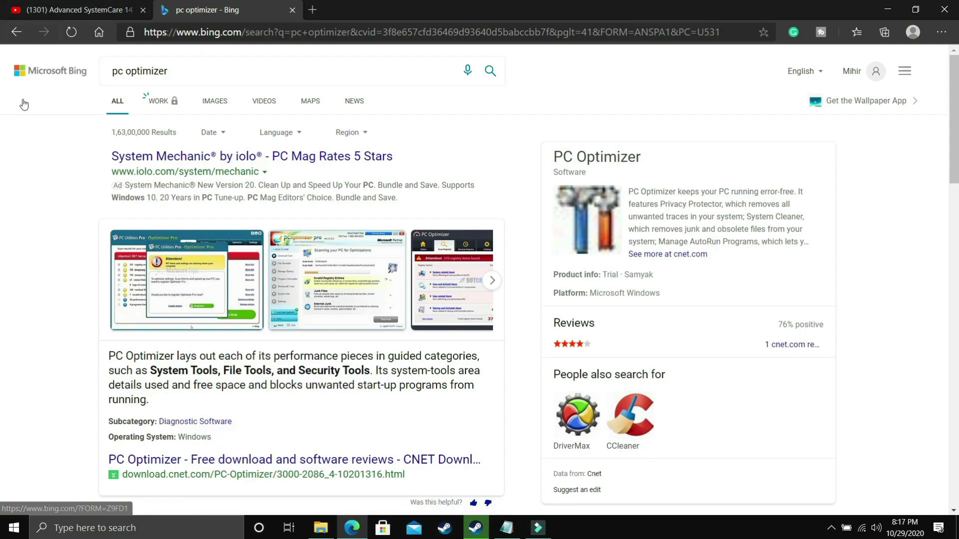
{"action": "scroll", "coordinate": [71, 169], "scroll_direction": "down", "scroll_amount": 3}
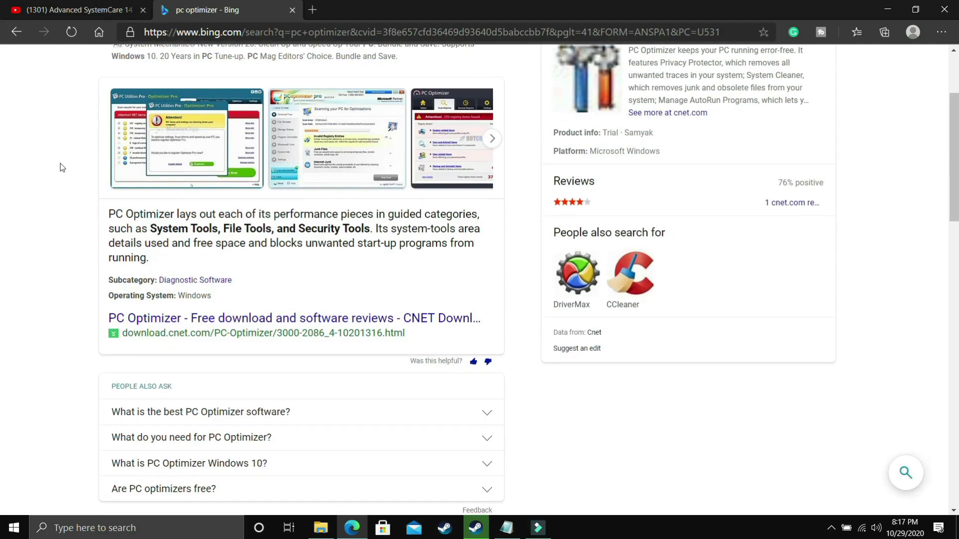
{"action": "scroll", "coordinate": [42, 150], "scroll_direction": "down", "scroll_amount": 9}
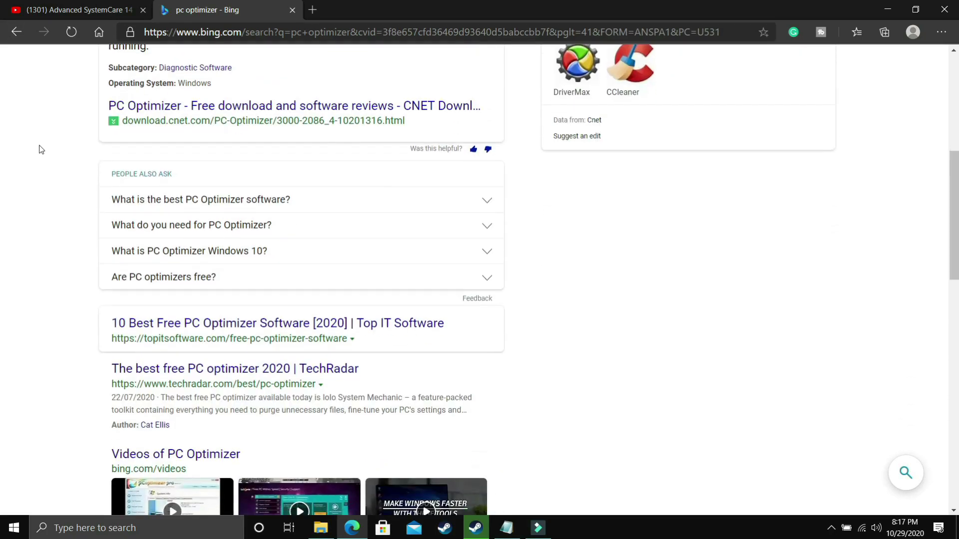
Bring up the Advanced SystemCare 14 video on YouTube and move its playback position to 4:42.
{"action": "left_click", "coordinate": [91, 6]}
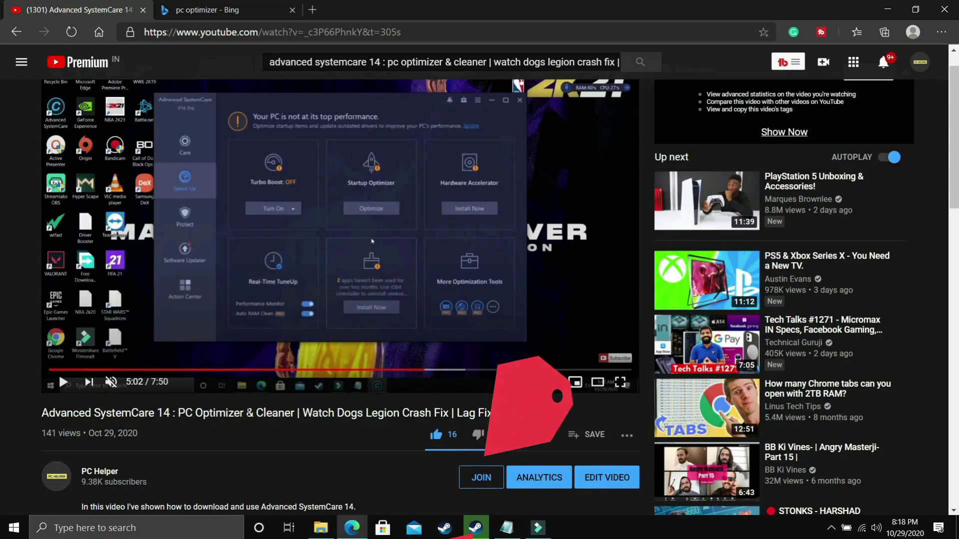
{"action": "left_click", "coordinate": [312, 428]}
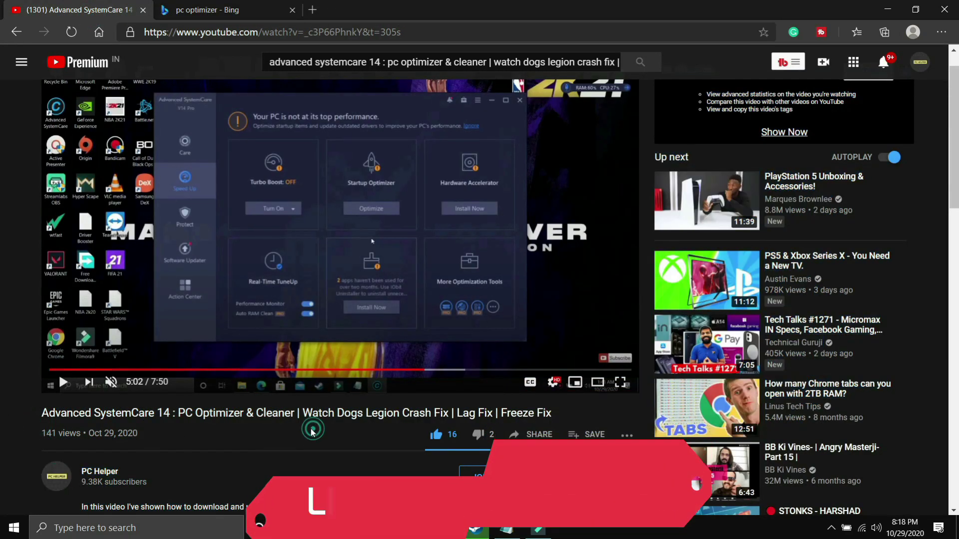
{"action": "scroll", "coordinate": [309, 429], "scroll_direction": "up", "scroll_amount": 1}
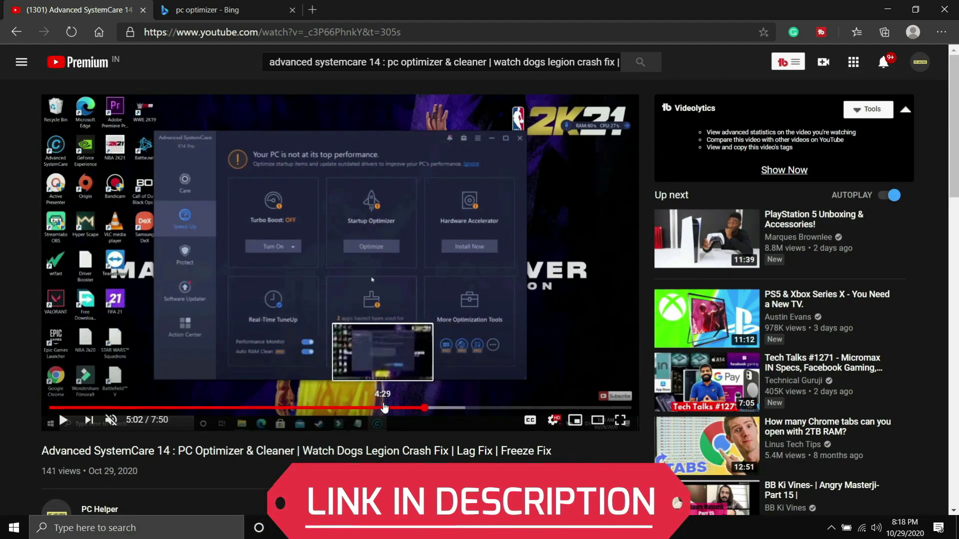
{"action": "left_click", "coordinate": [392, 407]}
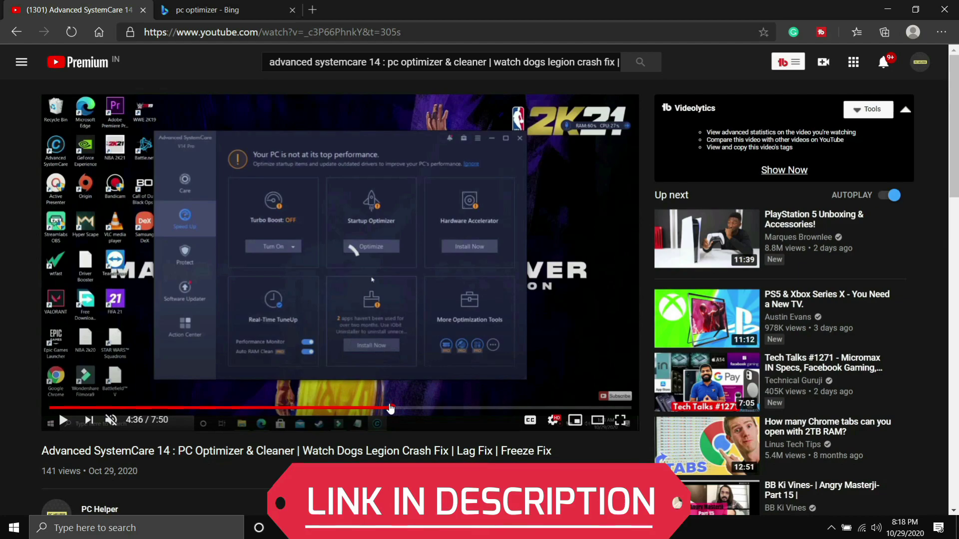
{"action": "left_click_drag", "start_coordinate": [391, 408], "coordinate": [399, 407]}
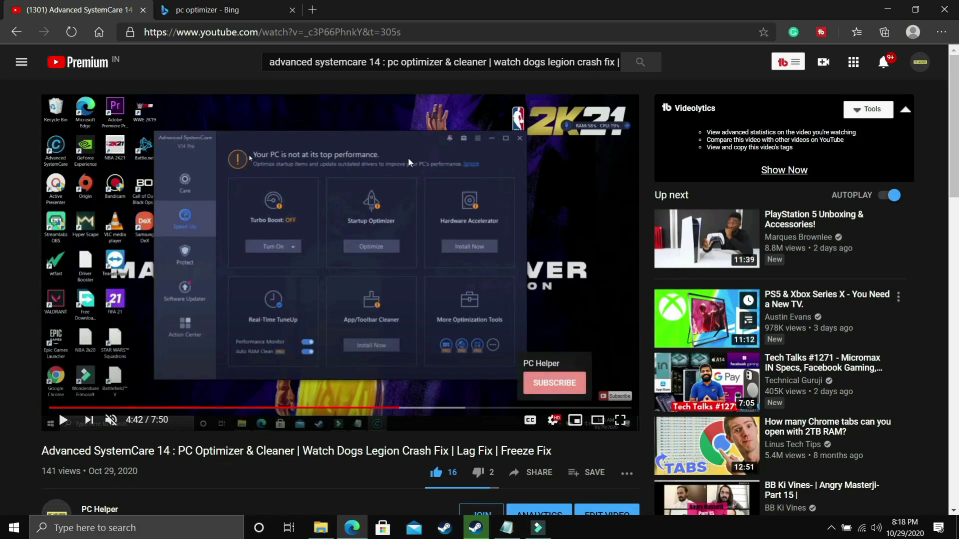
Expand the full description of the Advanced SystemCare 14 video to look at its download link.
{"action": "scroll", "coordinate": [445, 439], "scroll_direction": "down", "scroll_amount": 4}
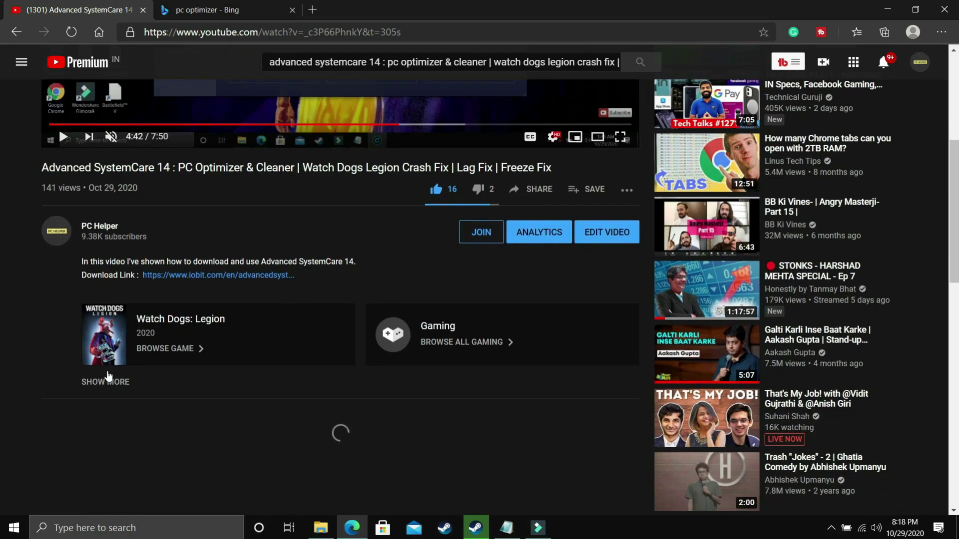
{"action": "left_click", "coordinate": [105, 381]}
{"action": "scroll", "coordinate": [238, 333], "scroll_direction": "down", "scroll_amount": 4}
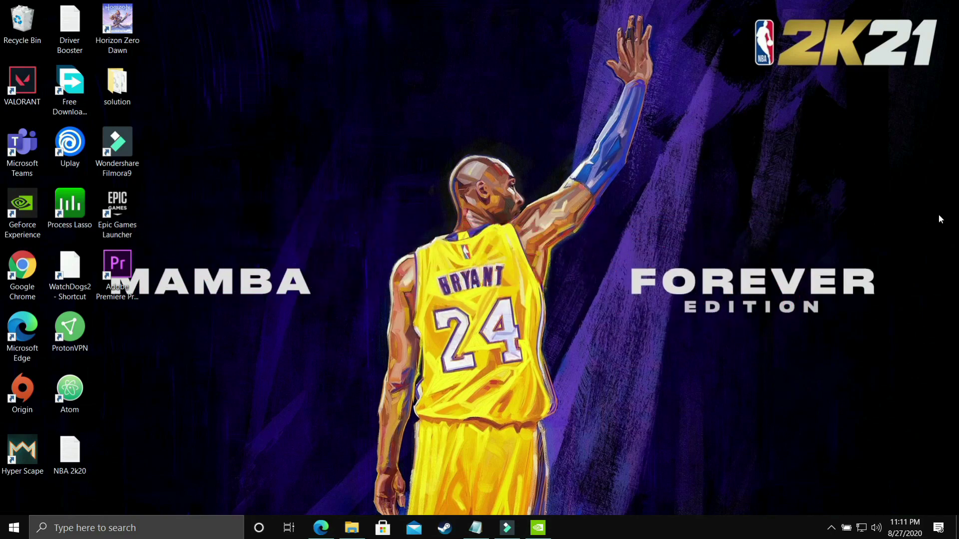
Open NVIDIA Control Panel from the desktop and show the global settings under Manage 3D Settings.
{"action": "right_click", "coordinate": [456, 226]}
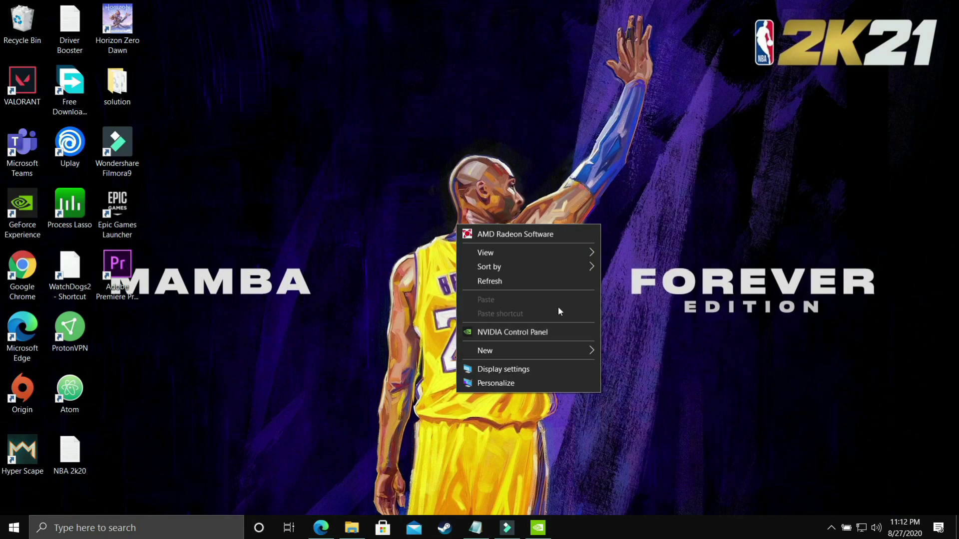
{"action": "left_click", "coordinate": [532, 331]}
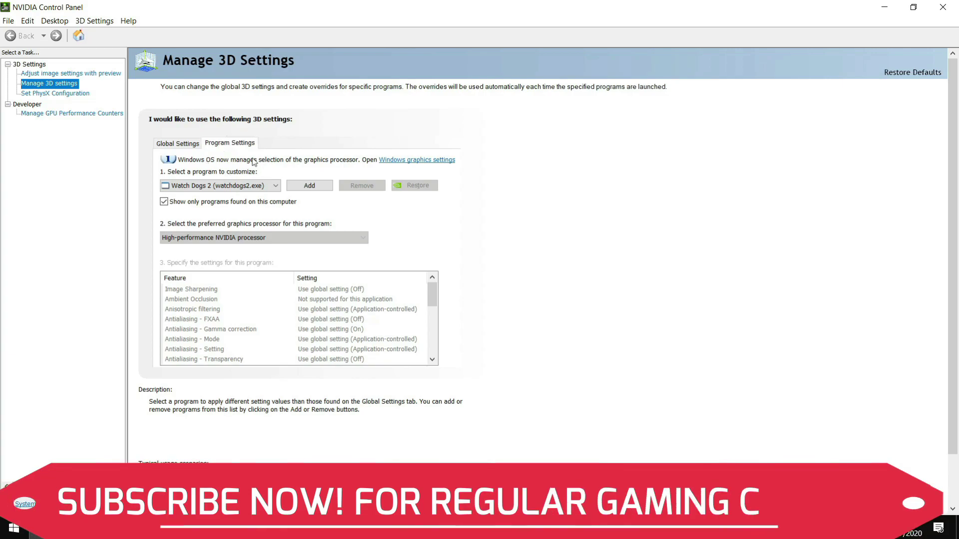
{"action": "left_click", "coordinate": [177, 144]}
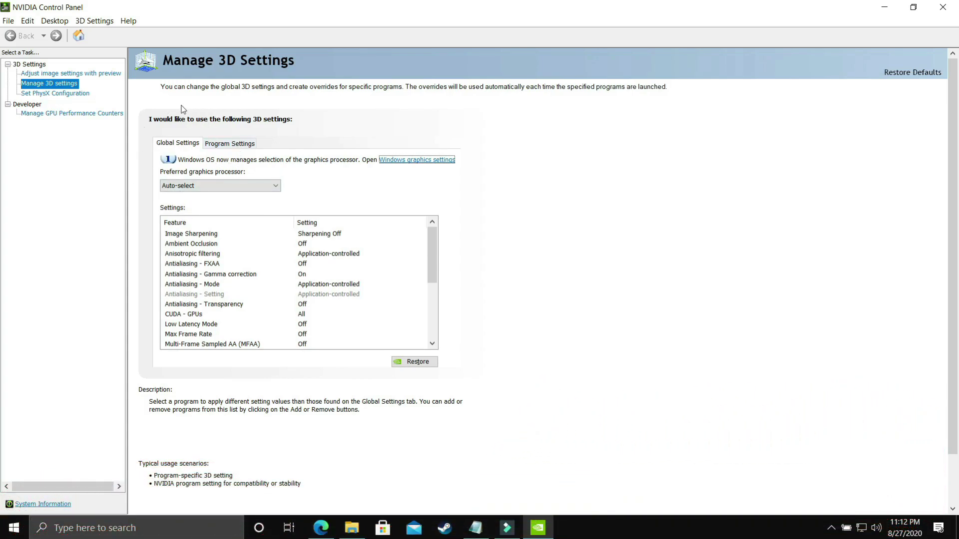
In the program-specific 3D settings, choose NBA 2K20 (nba2k20.exe) and set its preferred graphics processor to High-performance NVIDIA processor.
{"action": "left_click", "coordinate": [240, 148]}
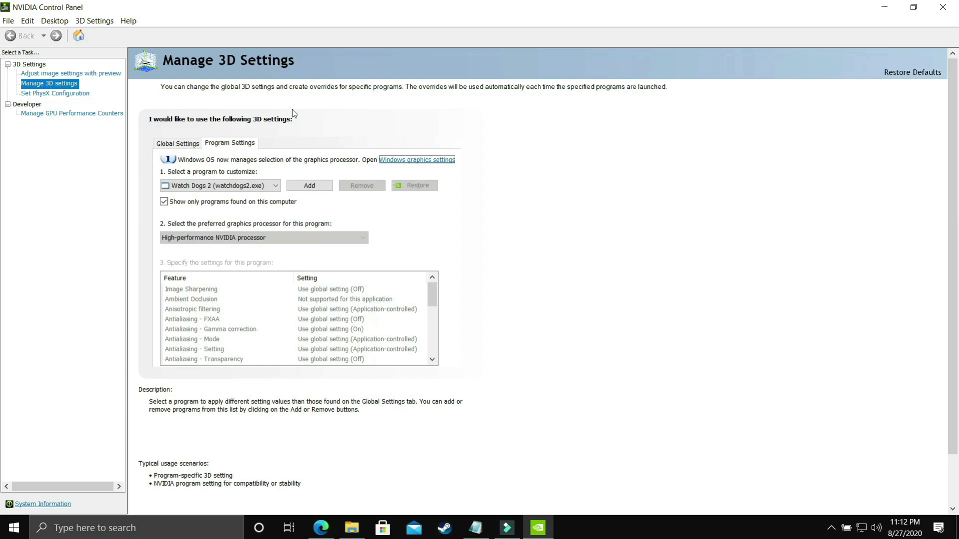
{"action": "left_click", "coordinate": [215, 187]}
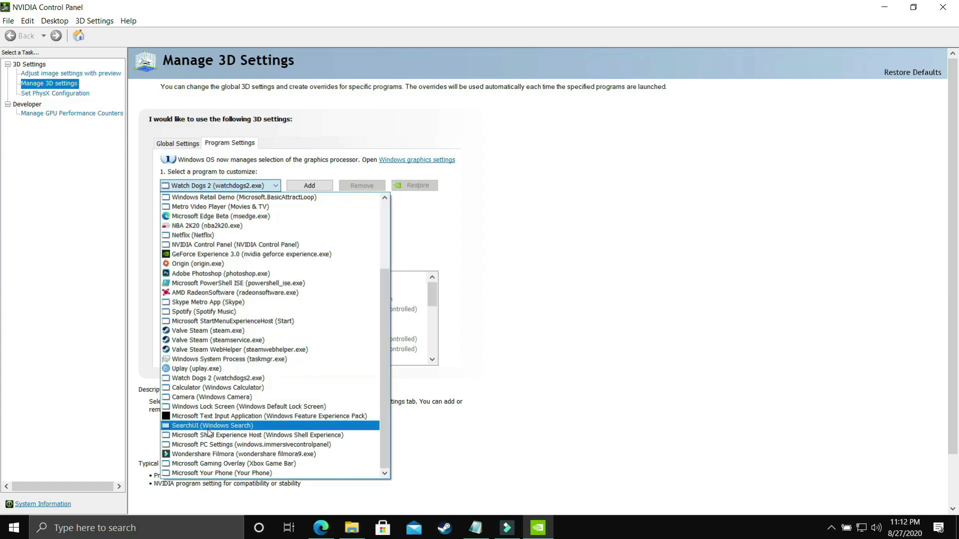
{"action": "left_click", "coordinate": [230, 225]}
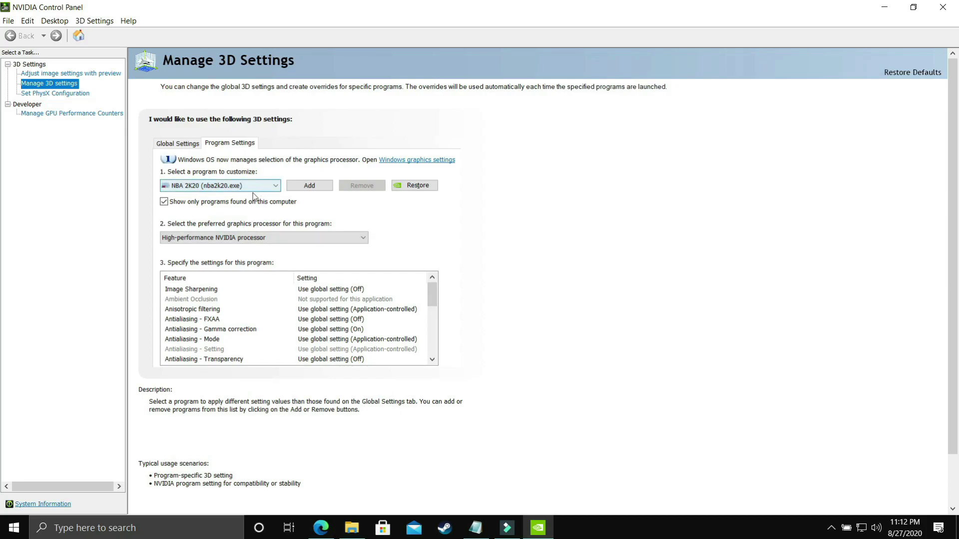
{"action": "left_click", "coordinate": [206, 243]}
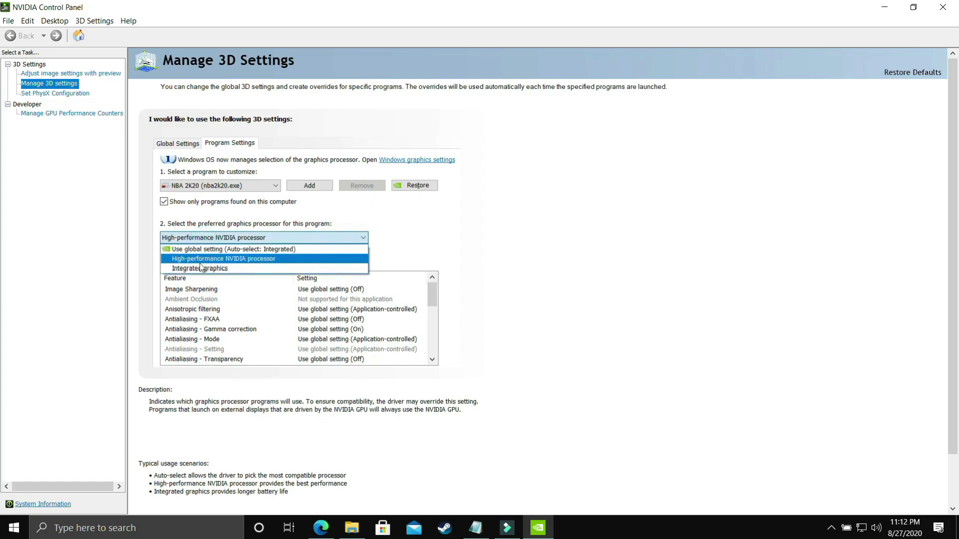
{"action": "left_click", "coordinate": [220, 258]}
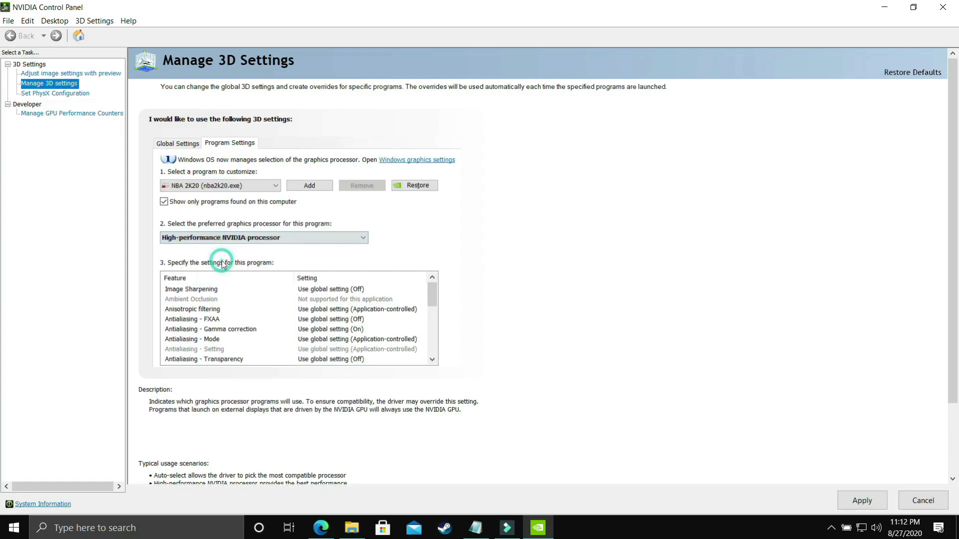
Set NBA 2K20's power management mode to Prefer maximum performance and apply the changes.
{"action": "scroll", "coordinate": [248, 324], "scroll_direction": "down", "scroll_amount": 2}
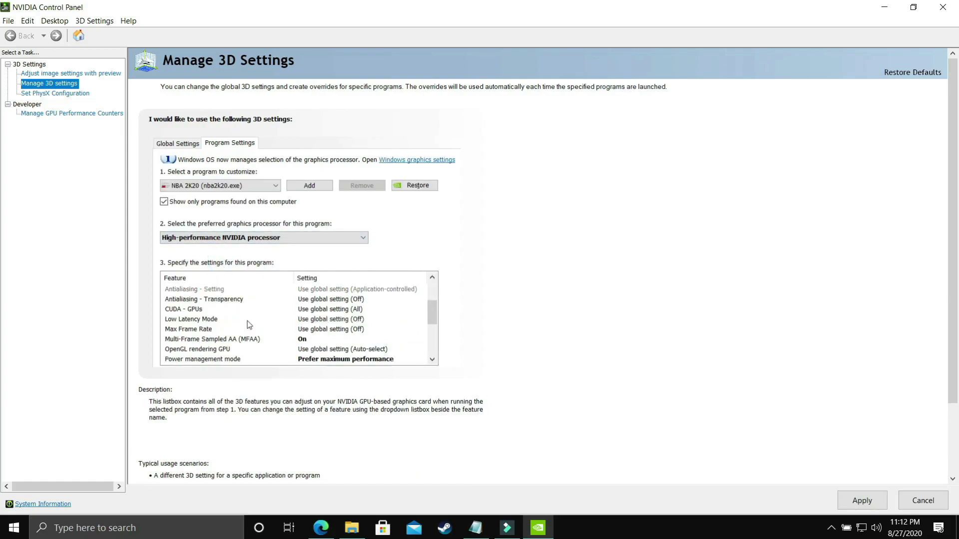
{"action": "left_click", "coordinate": [242, 360]}
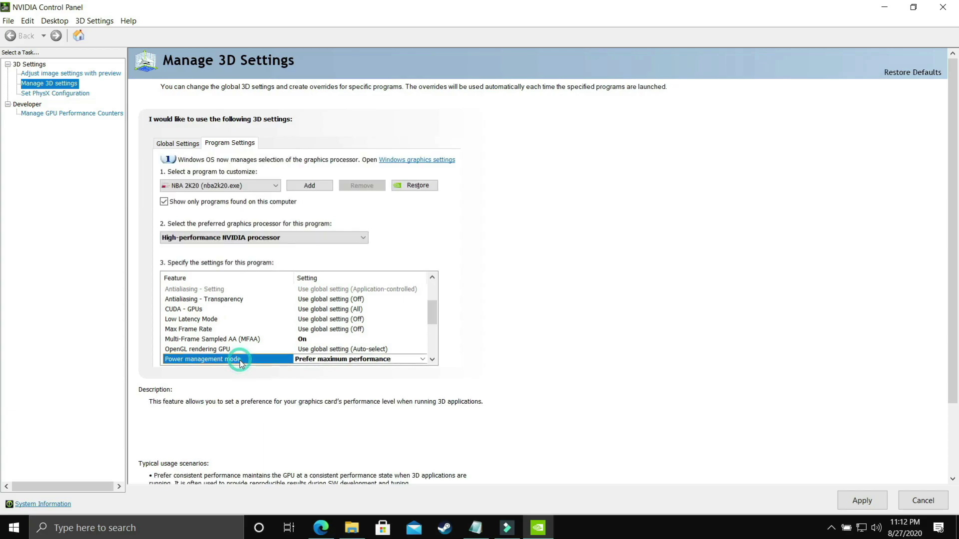
{"action": "left_click", "coordinate": [298, 361]}
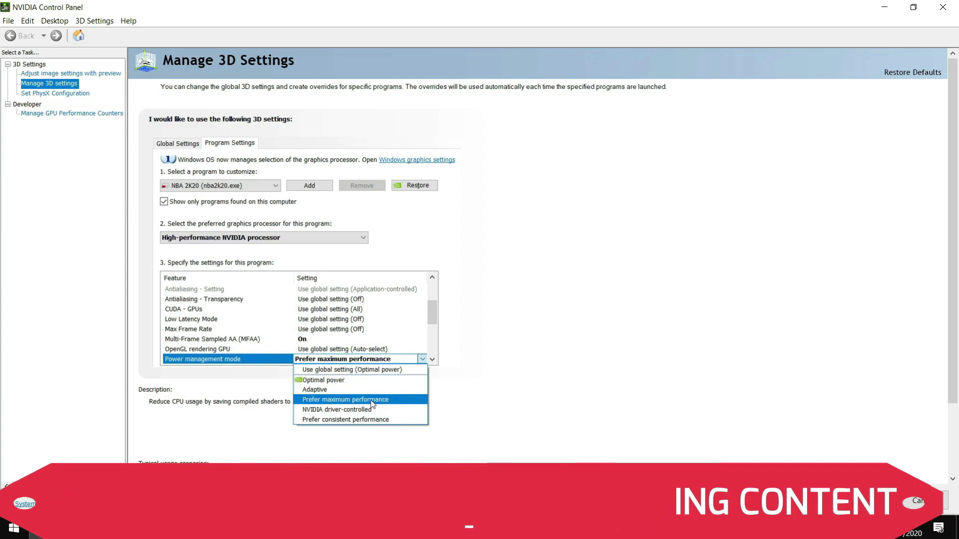
{"action": "left_click", "coordinate": [358, 398]}
{"action": "left_click", "coordinate": [852, 501]}
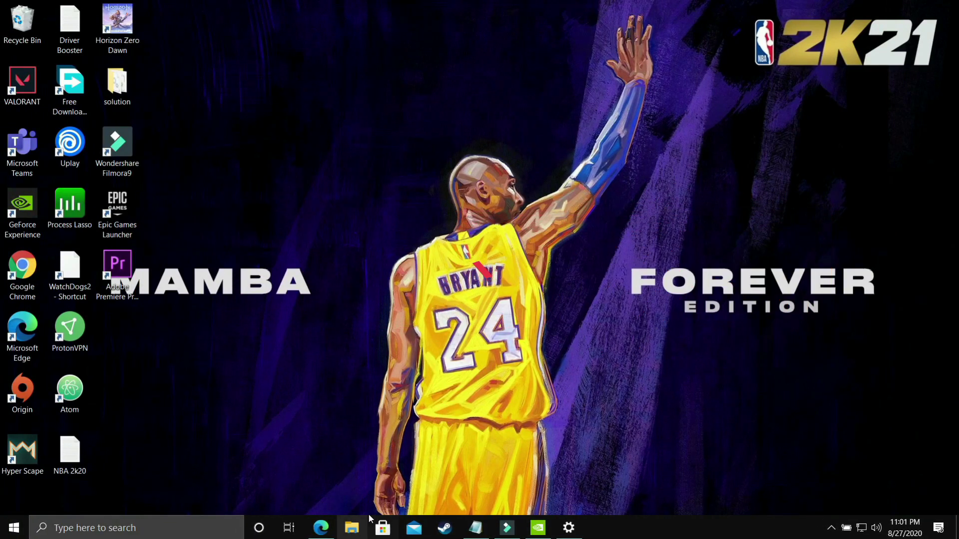
Switch to File Explorer, show the properties of This PC and open the advanced system settings.
{"action": "left_click", "coordinate": [355, 527]}
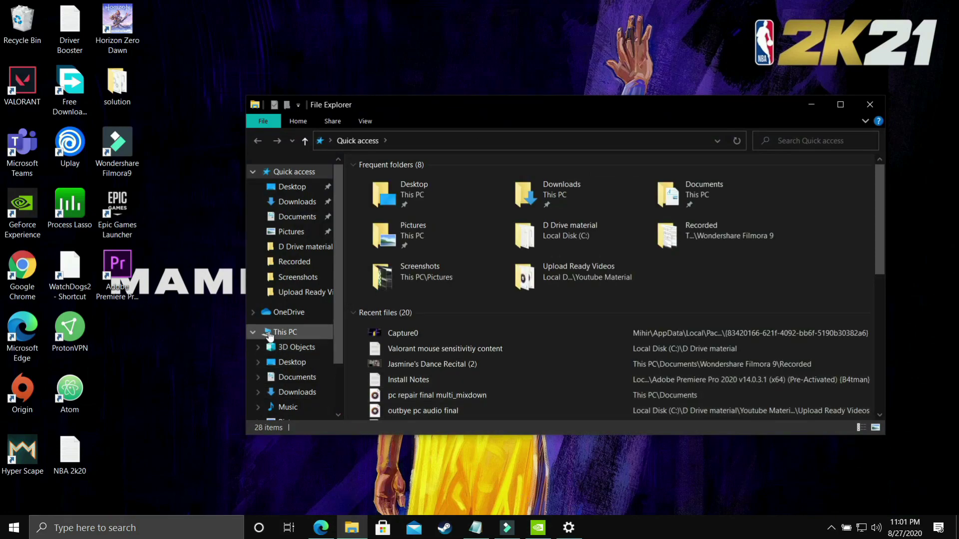
{"action": "right_click", "coordinate": [297, 334]}
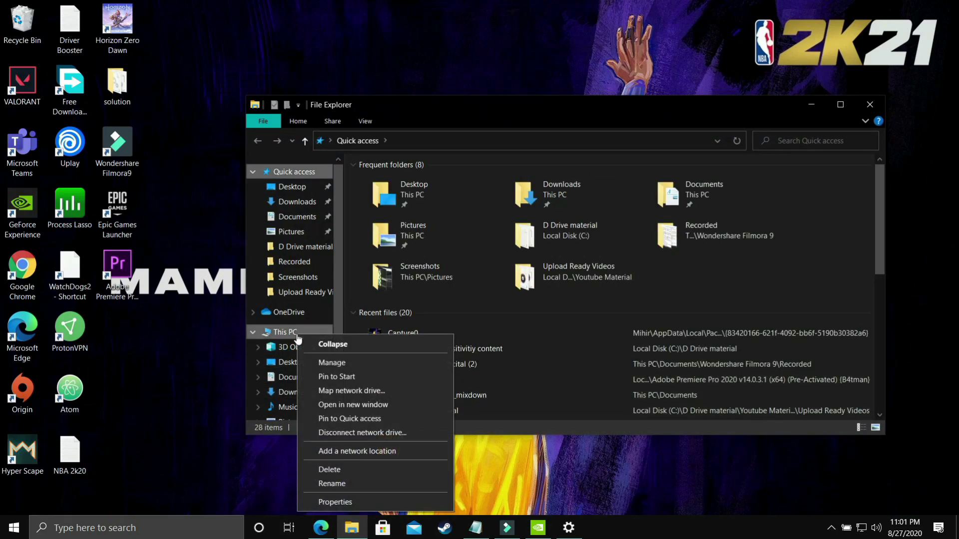
{"action": "left_click", "coordinate": [335, 502]}
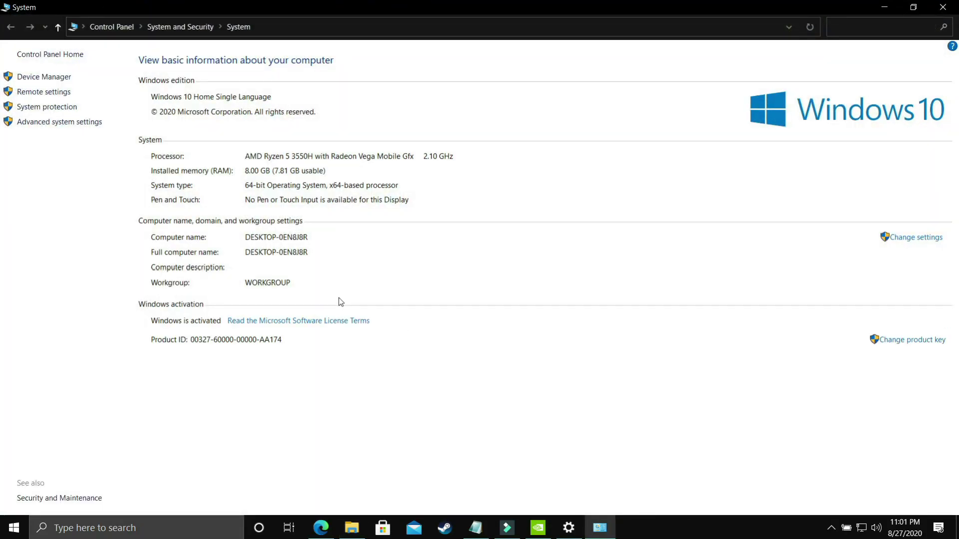
{"action": "left_click", "coordinate": [66, 129]}
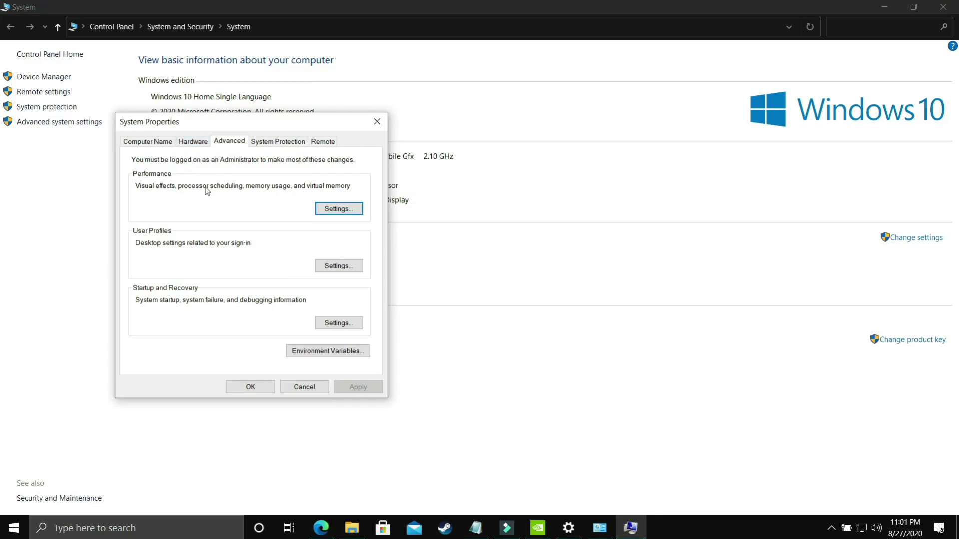
Set the Windows visual effects to Adjust for best performance in the Performance Options and apply it.
{"action": "left_click", "coordinate": [330, 210]}
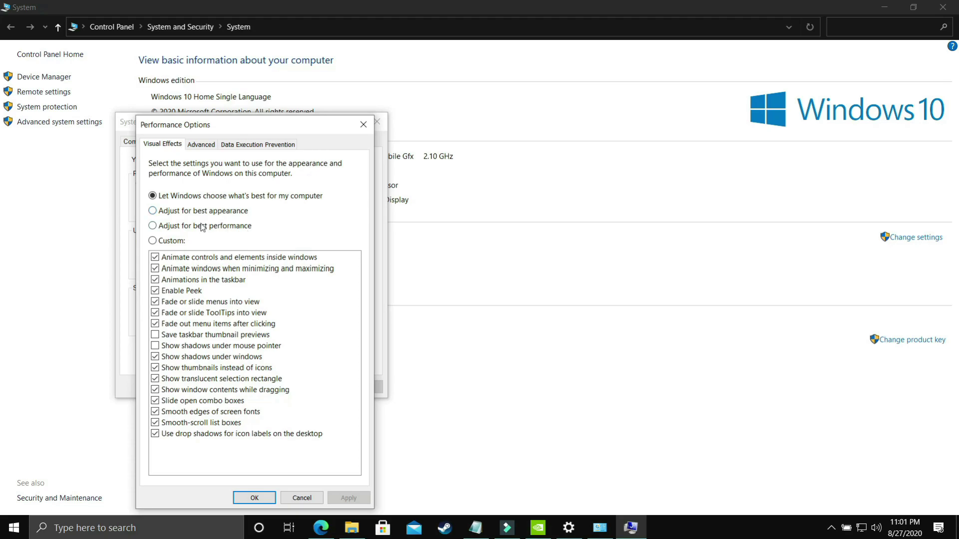
{"action": "left_click", "coordinate": [184, 227]}
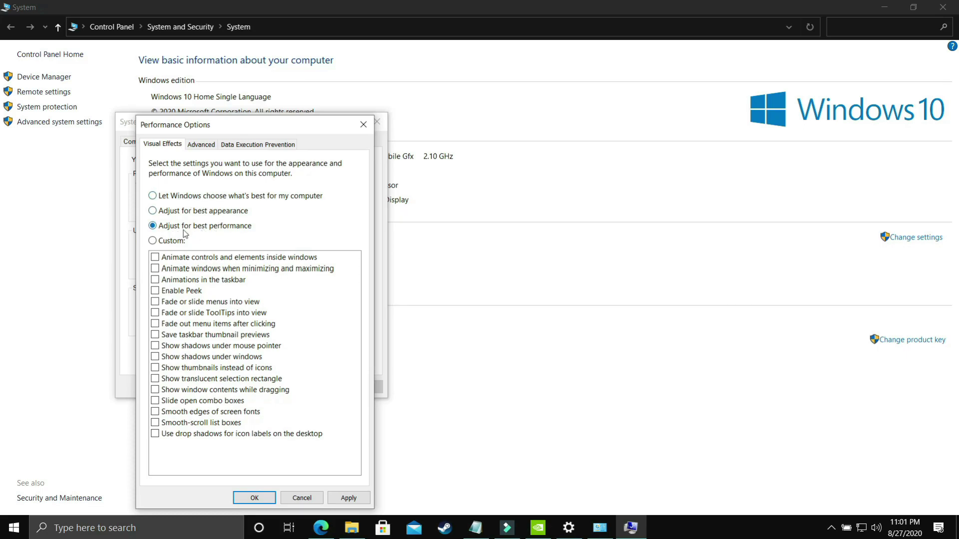
{"action": "left_click", "coordinate": [342, 498]}
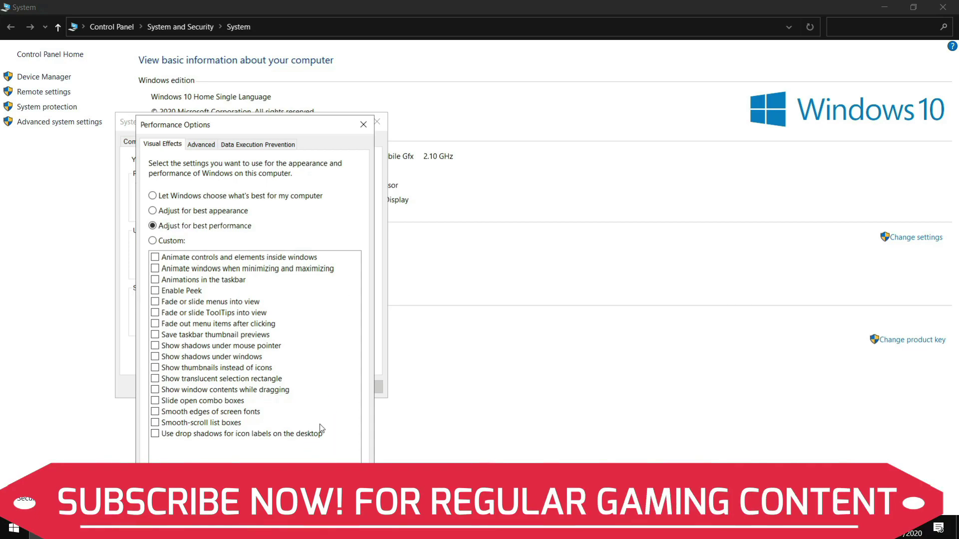
In the advanced Performance Options, try Background services for processor scheduling, then set it back to Programs.
{"action": "left_click", "coordinate": [202, 146]}
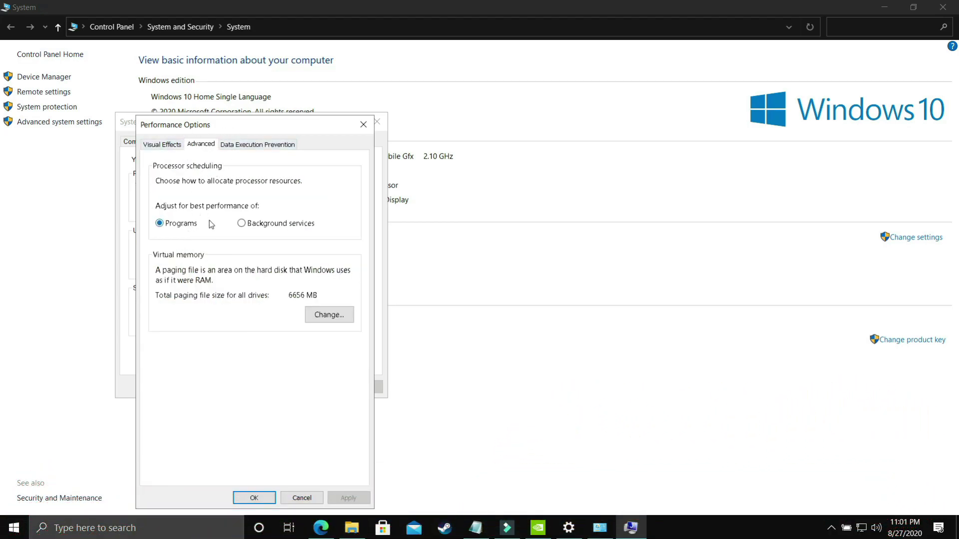
{"action": "left_click", "coordinate": [251, 224]}
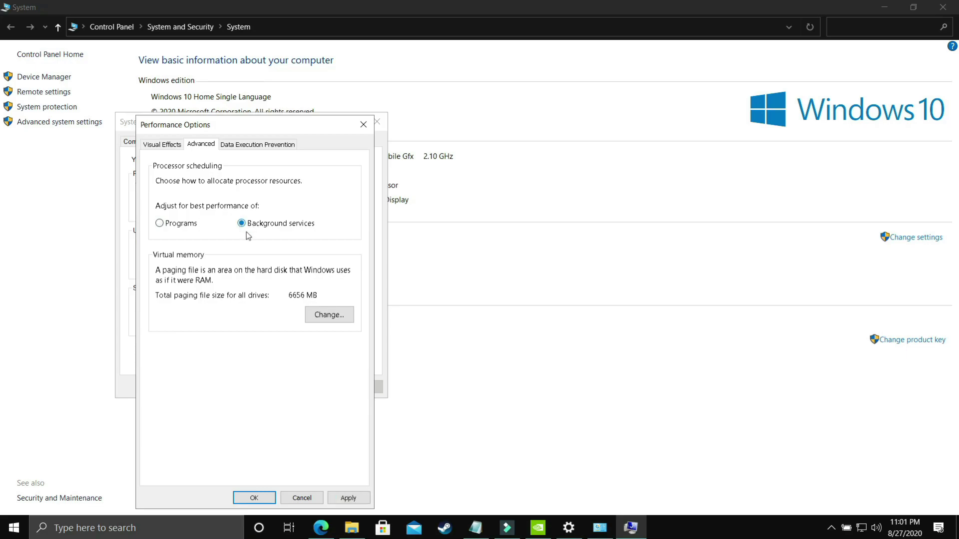
{"action": "left_click", "coordinate": [176, 226]}
Turn off automatic paging file management and give drive C: a custom paging file with an initial size of 1896 MB.
{"action": "left_click", "coordinate": [328, 319]}
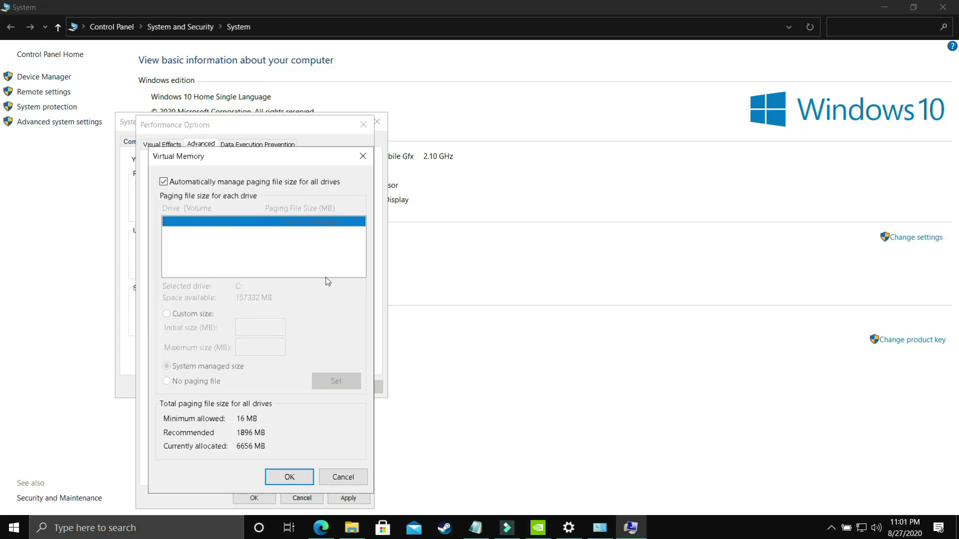
{"action": "left_click", "coordinate": [163, 182]}
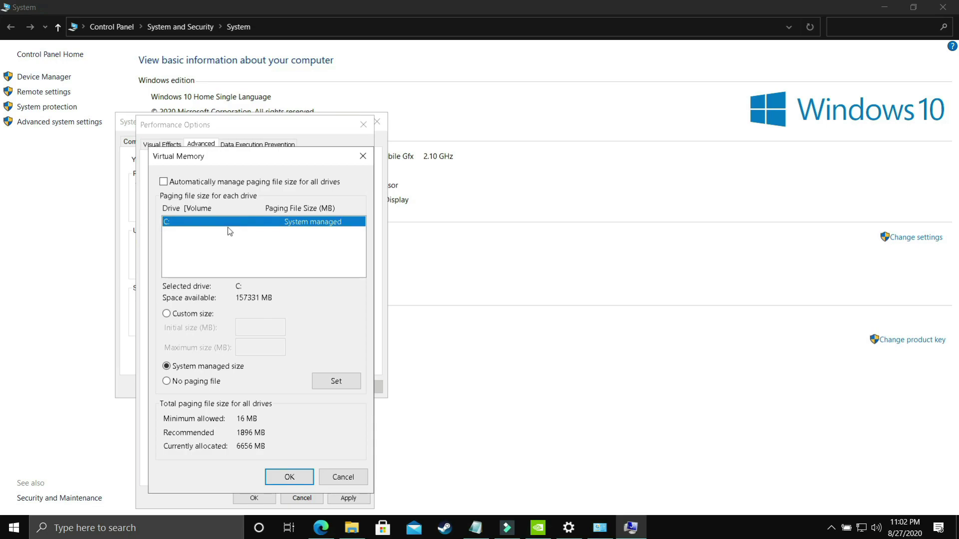
{"action": "left_click", "coordinate": [202, 318]}
{"action": "left_click", "coordinate": [257, 327]}
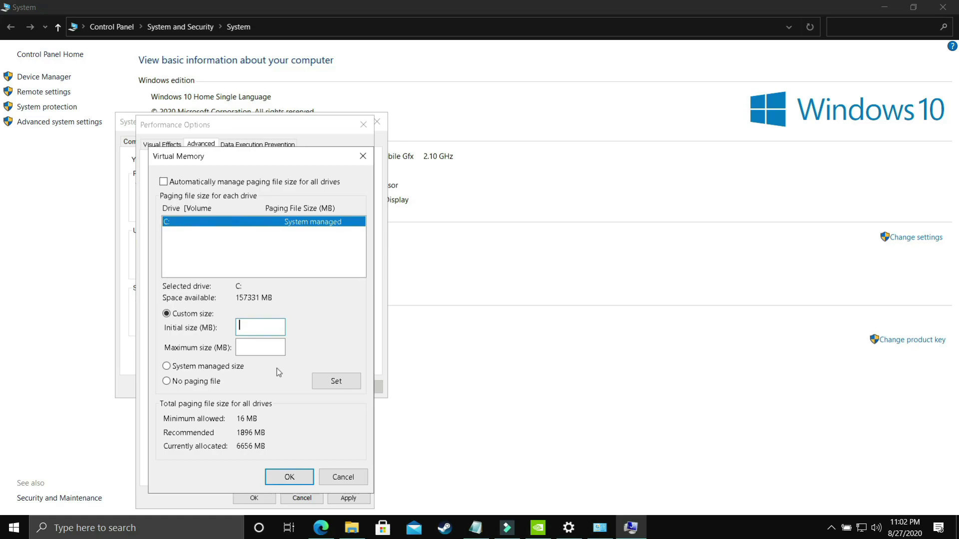
{"action": "type", "text": "1896"}
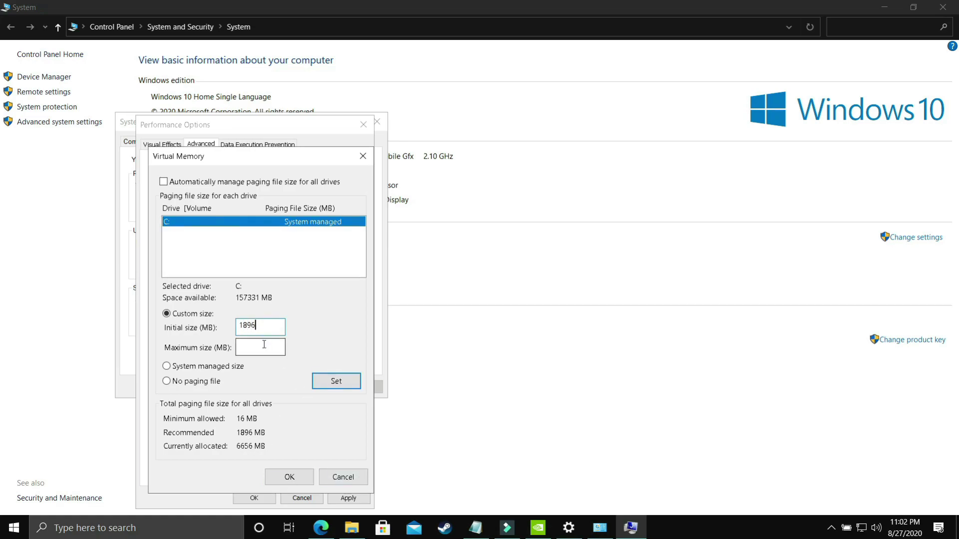
Open Calculator beside the Virtual Memory dialog and calculate 8 × 1024 for the maximum paging file size.
{"action": "left_click", "coordinate": [261, 346]}
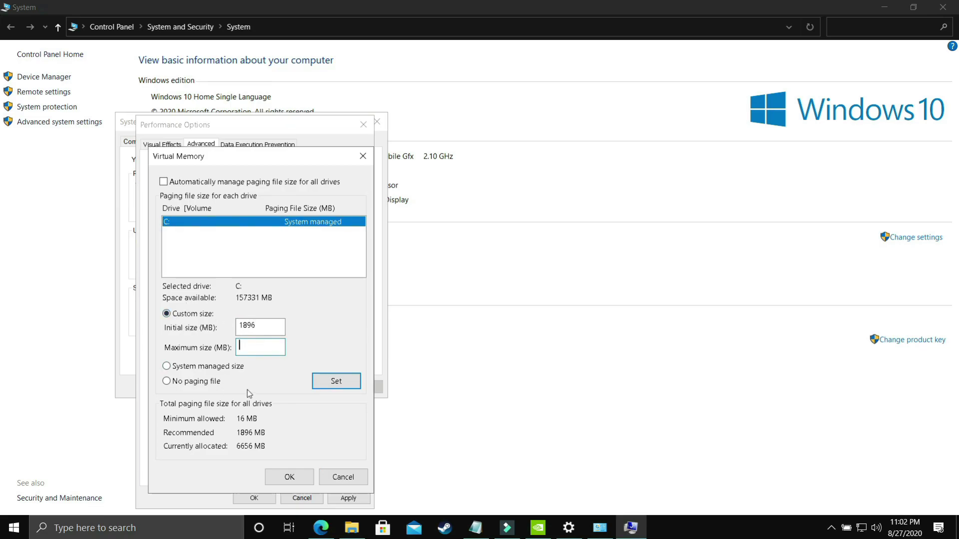
{"action": "left_click", "coordinate": [95, 528]}
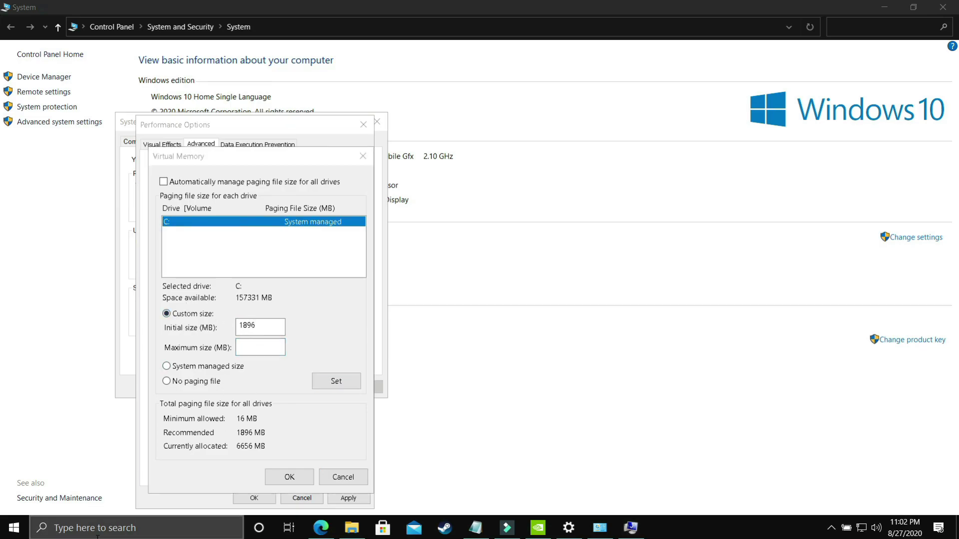
{"action": "type", "text": "calcu"}
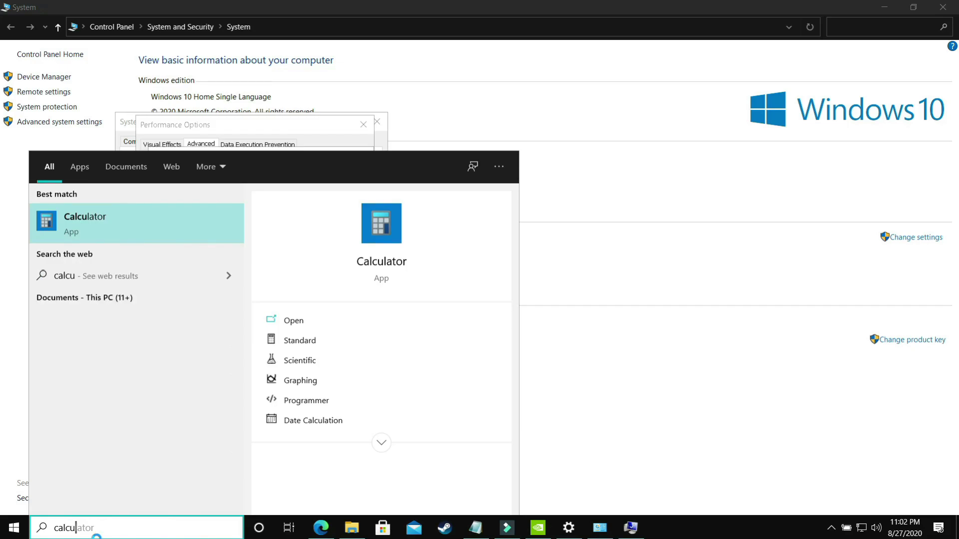
{"action": "left_click", "coordinate": [104, 213]}
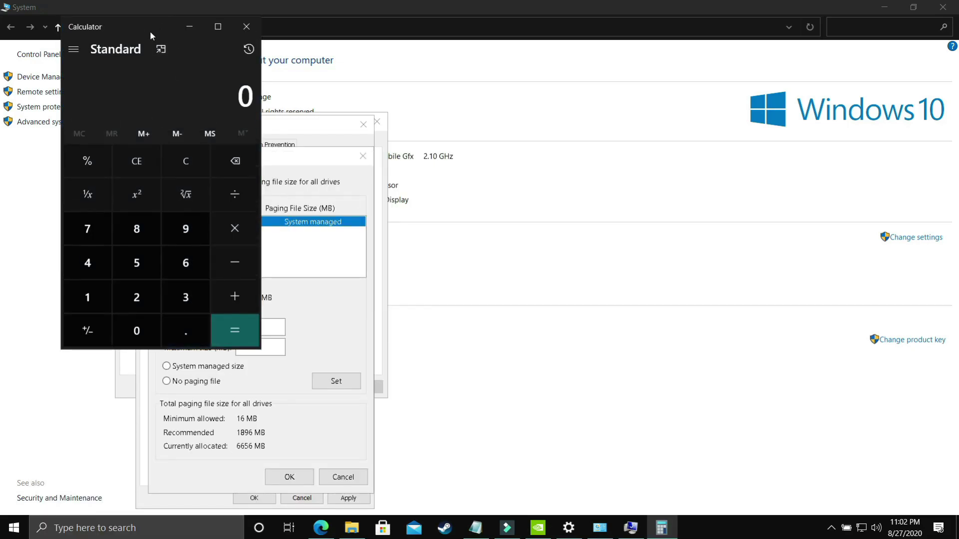
{"action": "left_click_drag", "start_coordinate": [175, 31], "coordinate": [640, 111]}
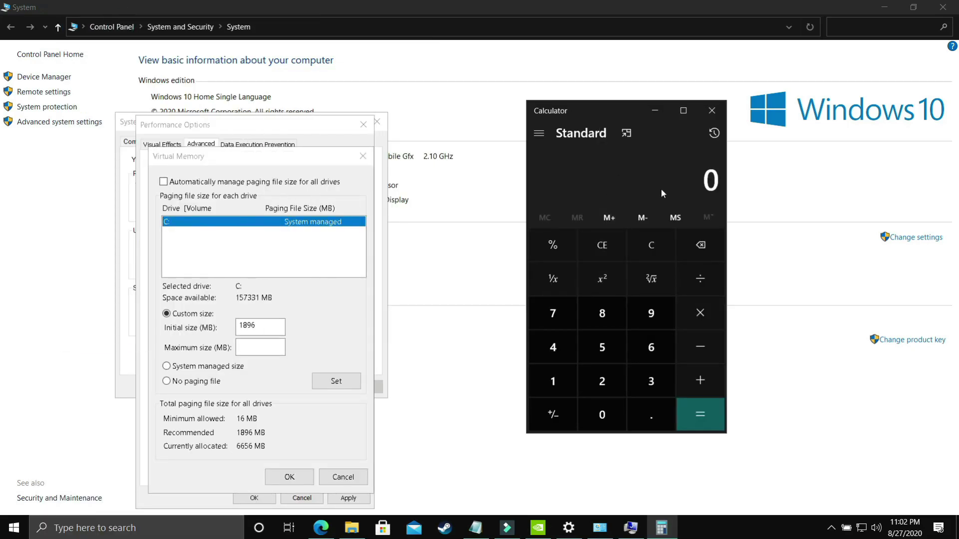
{"action": "type", "text": "8*102"}
{"action": "type", "text": "4"}
{"action": "key", "text": "Return"}
Set the maximum paging file size of drive C: to 8192 MB.
{"action": "left_click", "coordinate": [259, 347]}
{"action": "type", "text": "81"}
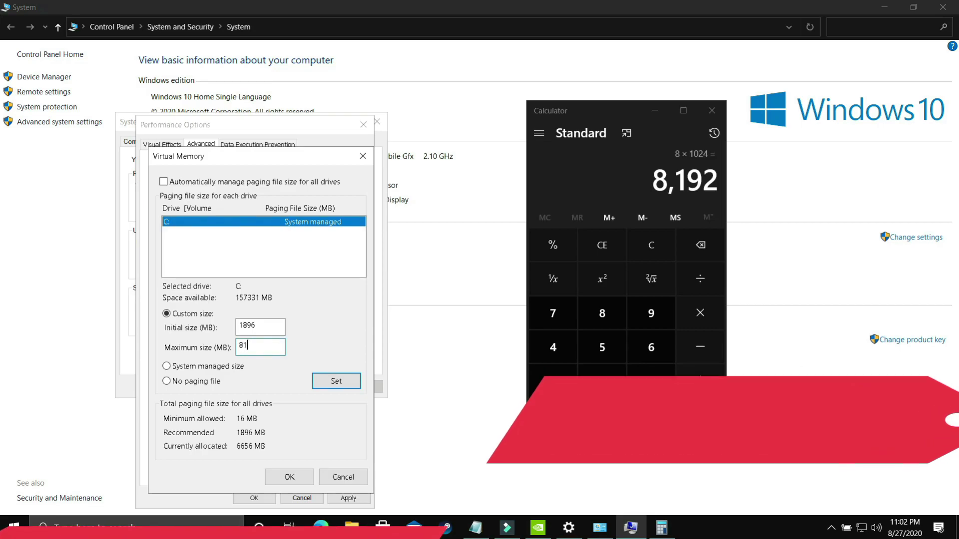
{"action": "type", "text": "92"}
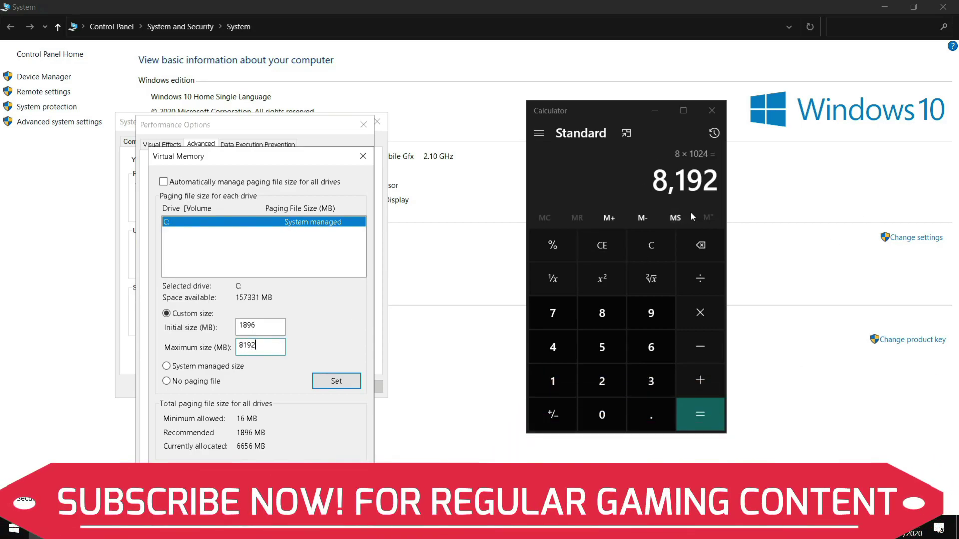
Calculate 16 × 1024 and 12 × 1024 in Calculator, and select the value in the paging file's maximum size field.
{"action": "left_click", "coordinate": [645, 246]}
{"action": "type", "text": "16*1024"}
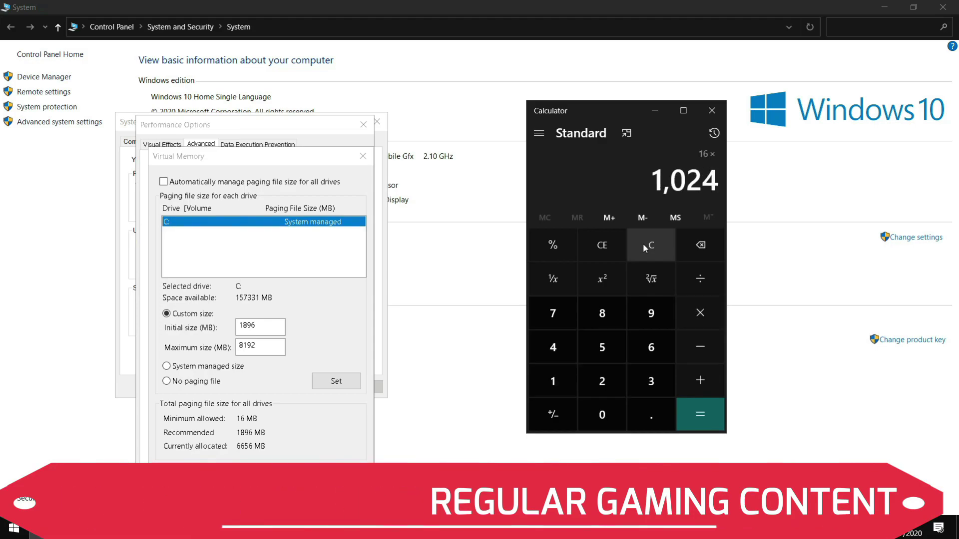
{"action": "key", "text": "Return"}
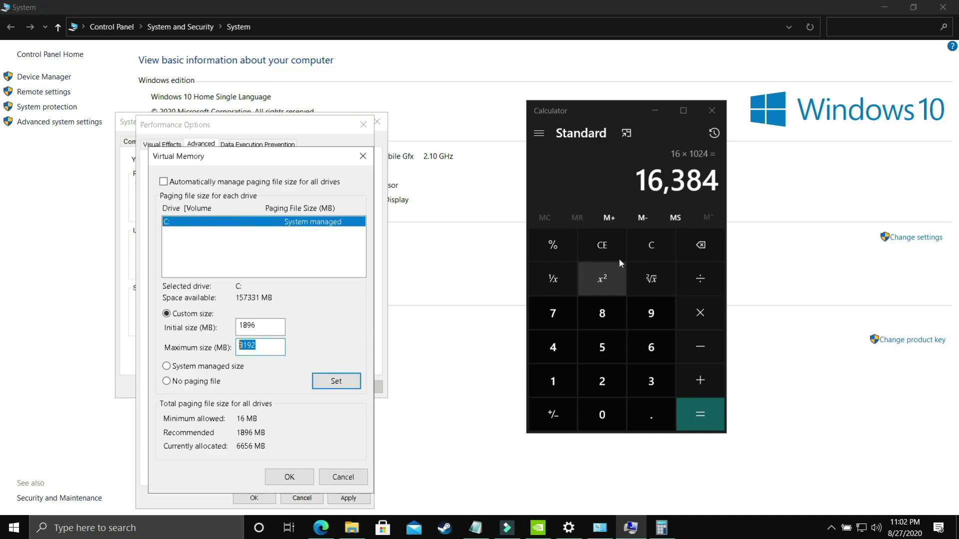
{"action": "left_click", "coordinate": [651, 251]}
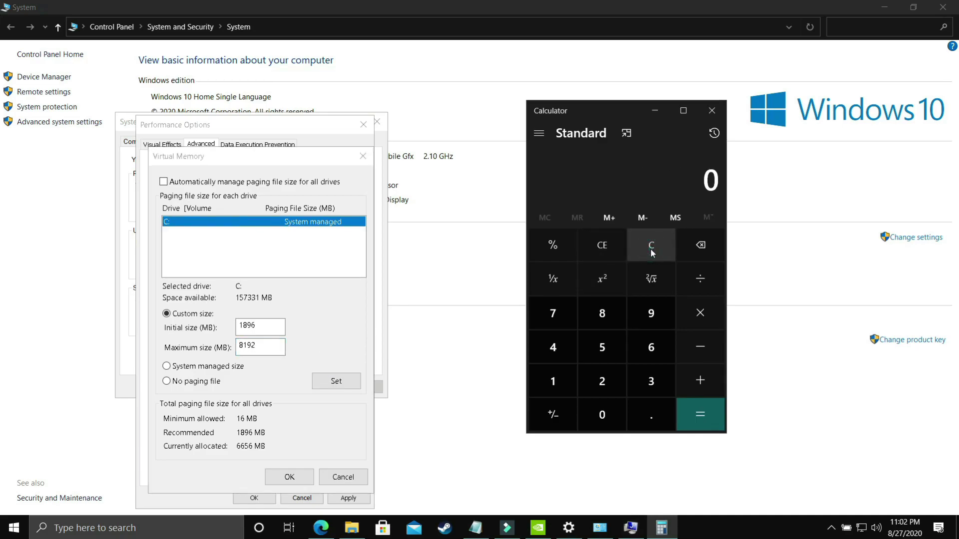
{"action": "type", "text": "12*1024"}
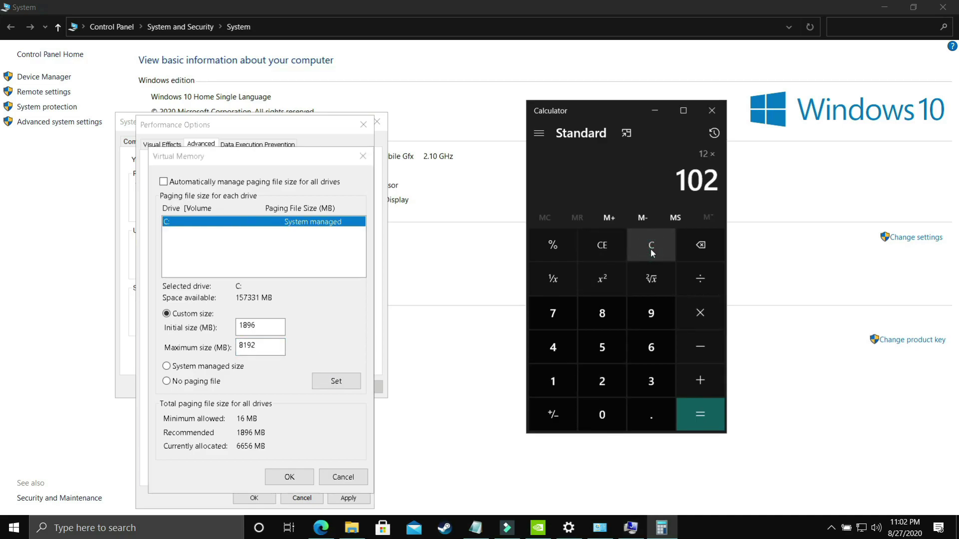
{"action": "key", "text": "Return"}
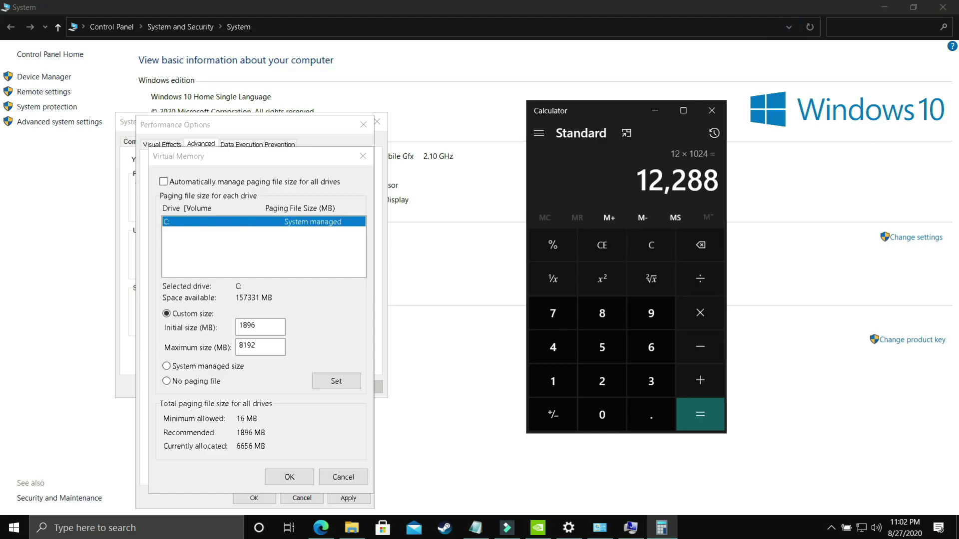
{"action": "double_click", "coordinate": [258, 352]}
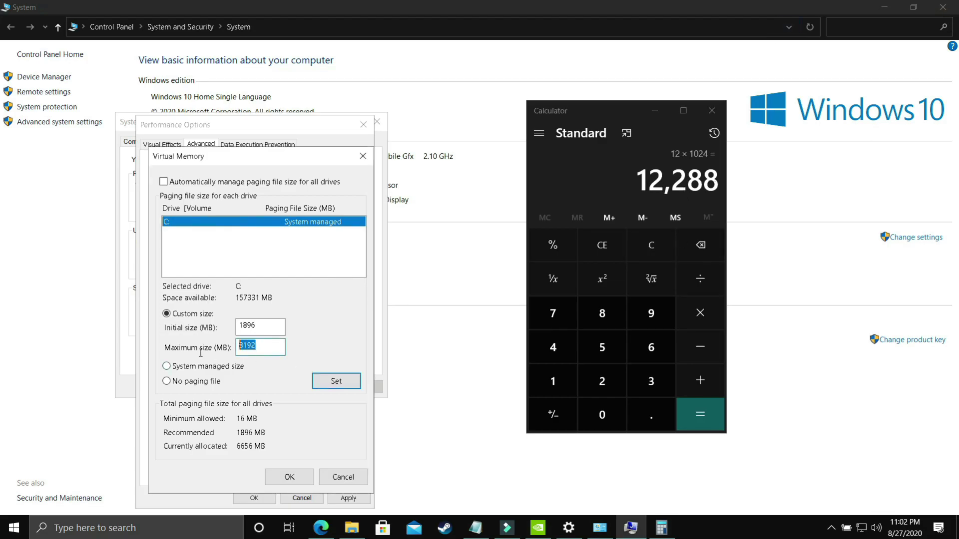
Close Calculator and accept the new virtual memory settings, applying and closing Performance Options and System Properties.
{"action": "left_click", "coordinate": [712, 110]}
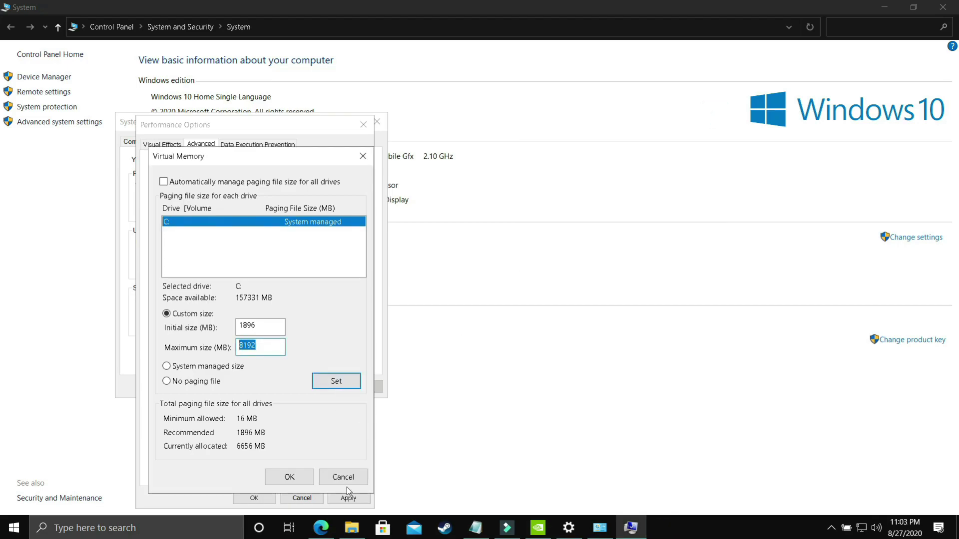
{"action": "left_click", "coordinate": [298, 476]}
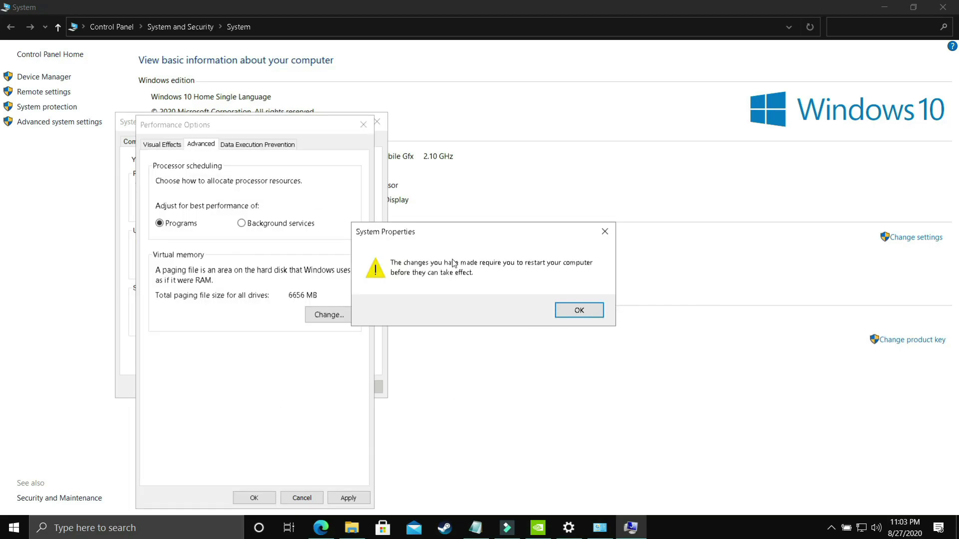
{"action": "left_click", "coordinate": [580, 311]}
{"action": "left_click", "coordinate": [360, 493]}
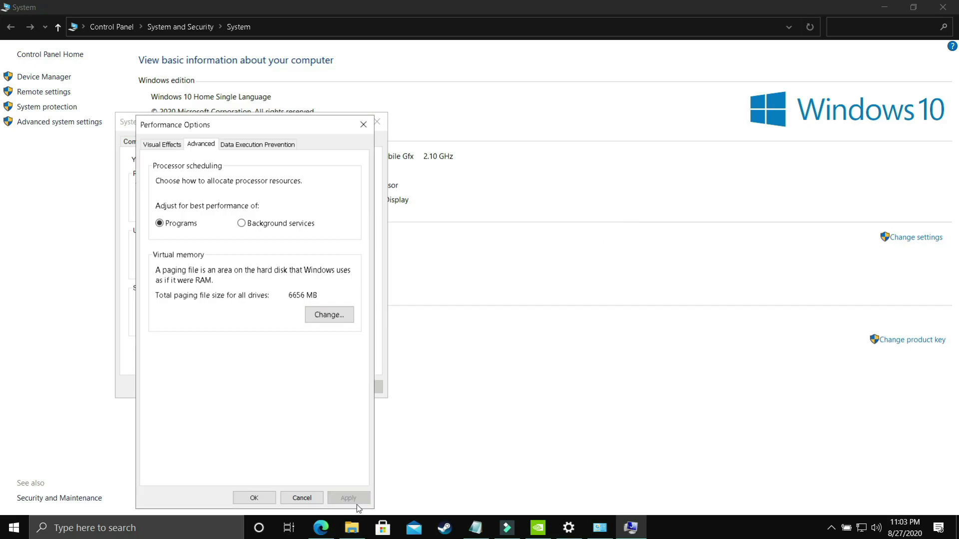
{"action": "left_click", "coordinate": [254, 498]}
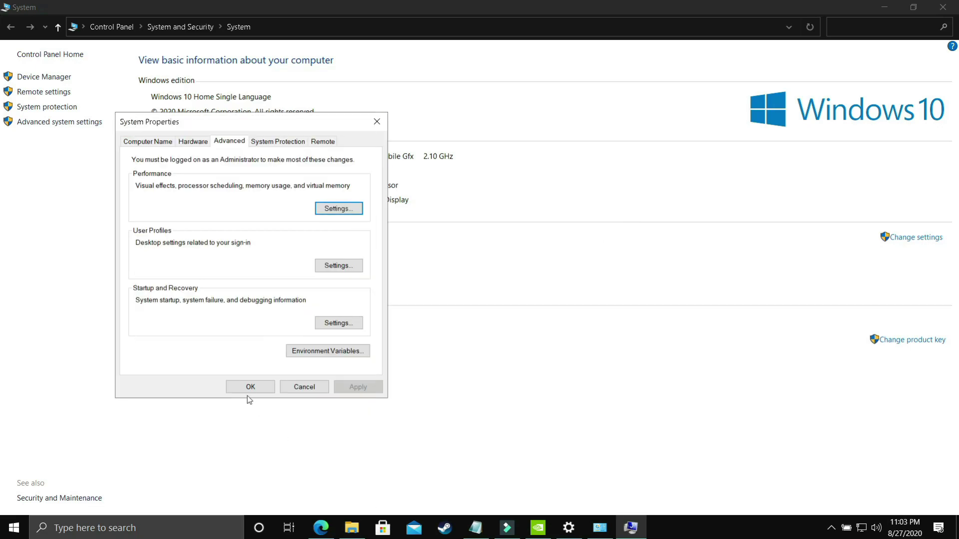
{"action": "left_click", "coordinate": [249, 387]}
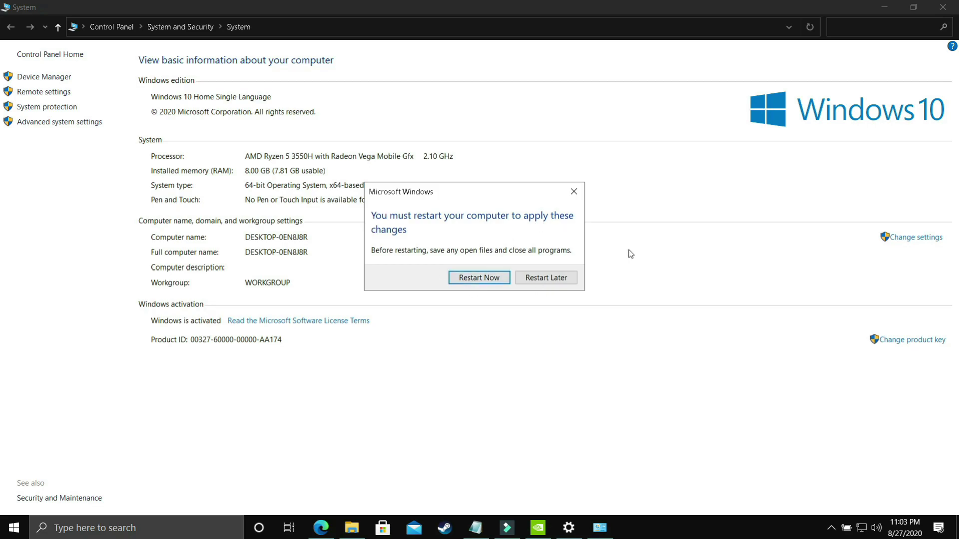
From the desktop, open the Windows Temp folder by running "temp", and maximize its window.
{"action": "key", "text": "super+d"}
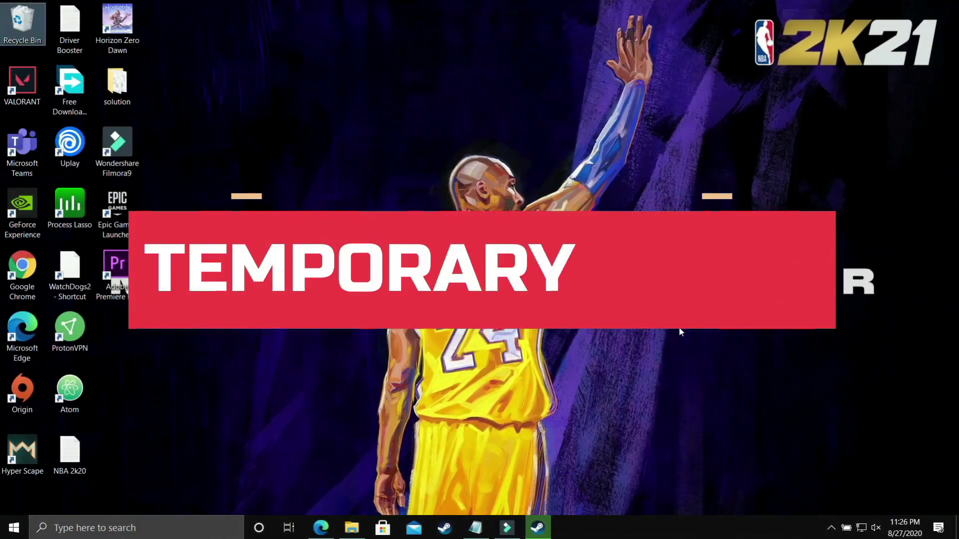
{"action": "left_click", "coordinate": [105, 526]}
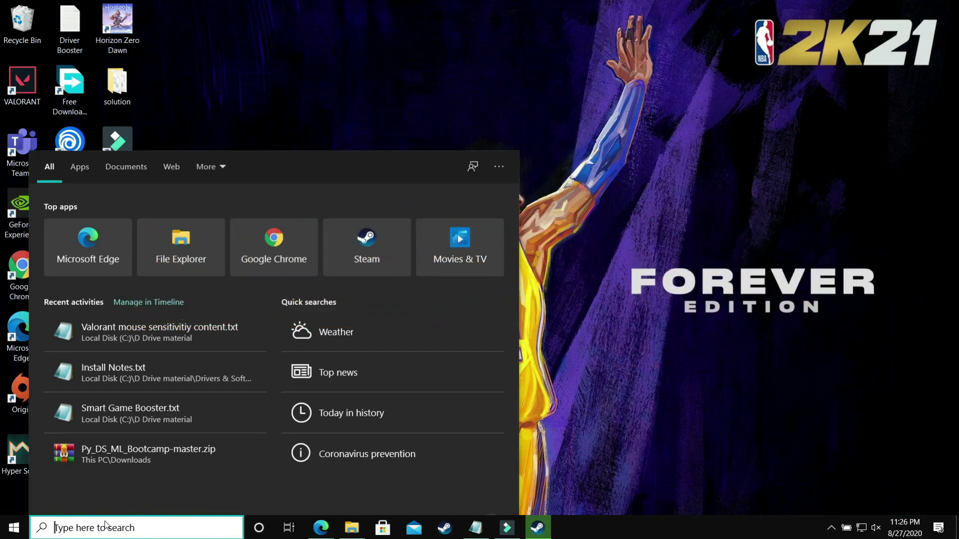
{"action": "type", "text": "run"}
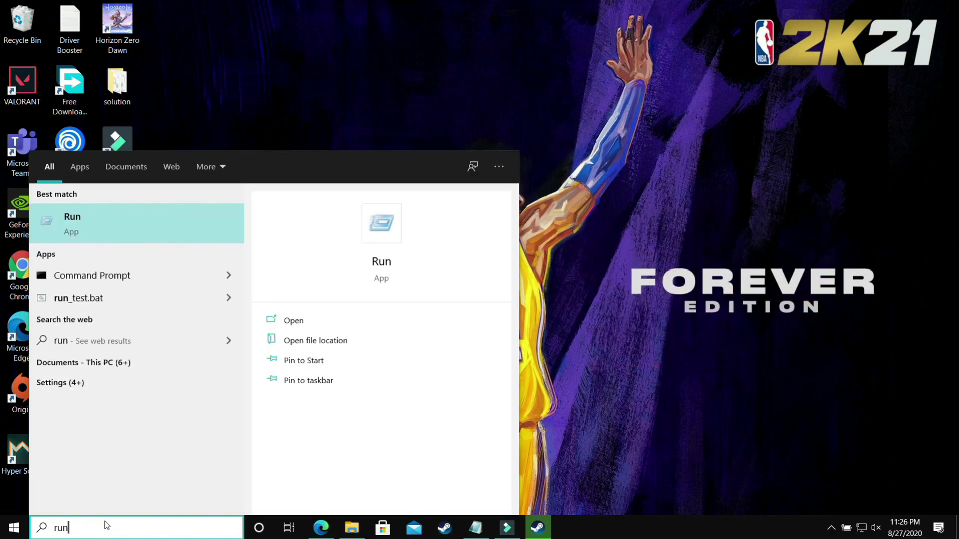
{"action": "left_click", "coordinate": [94, 222]}
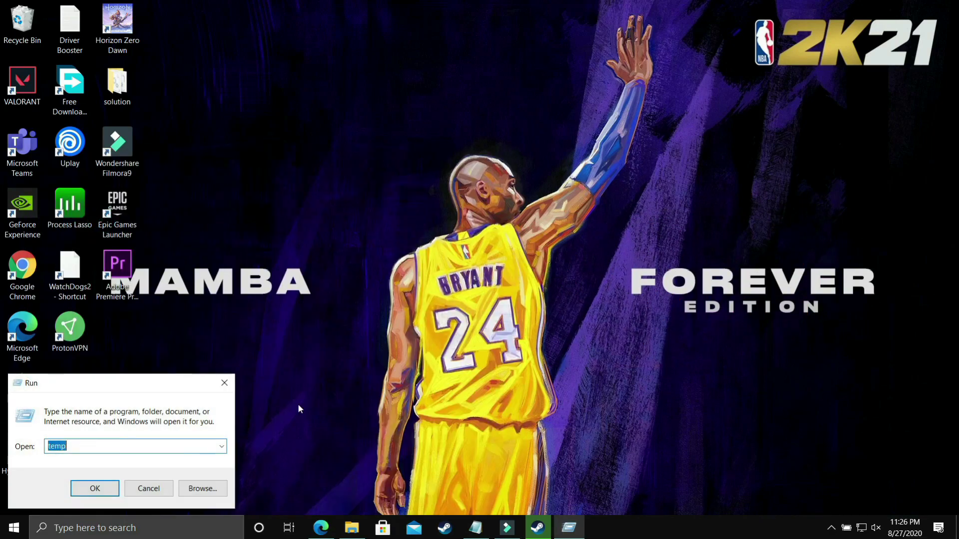
{"action": "type", "text": "temp"}
{"action": "key", "text": "Return"}
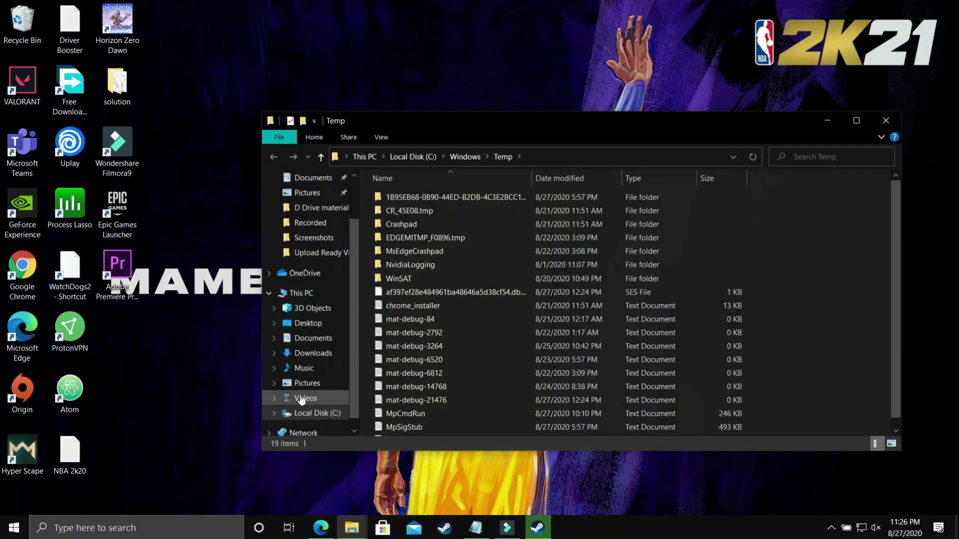
{"action": "double_click", "coordinate": [495, 120]}
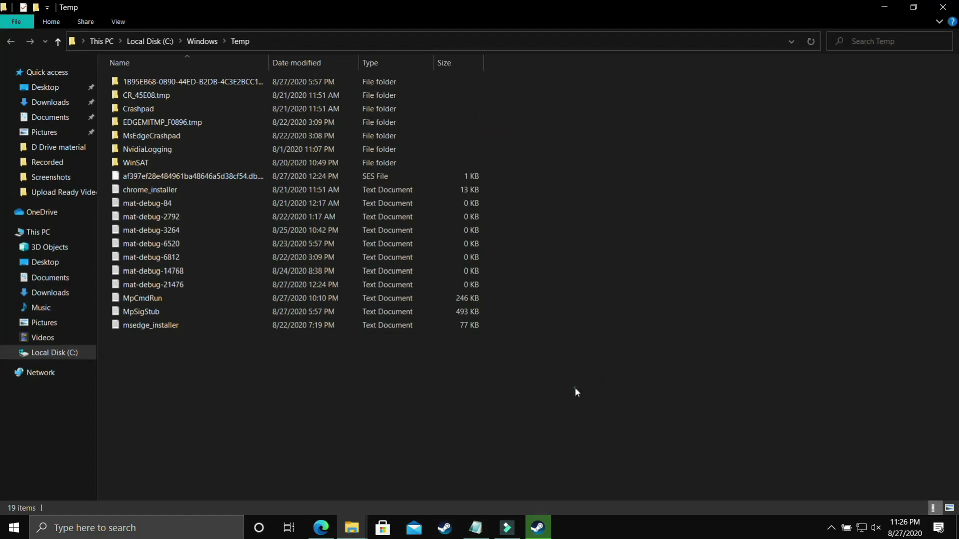
Permanently delete everything in the Windows Temp folder, granting administrator permission for all items, and close the folder.
{"action": "key", "text": "ctrl+a"}
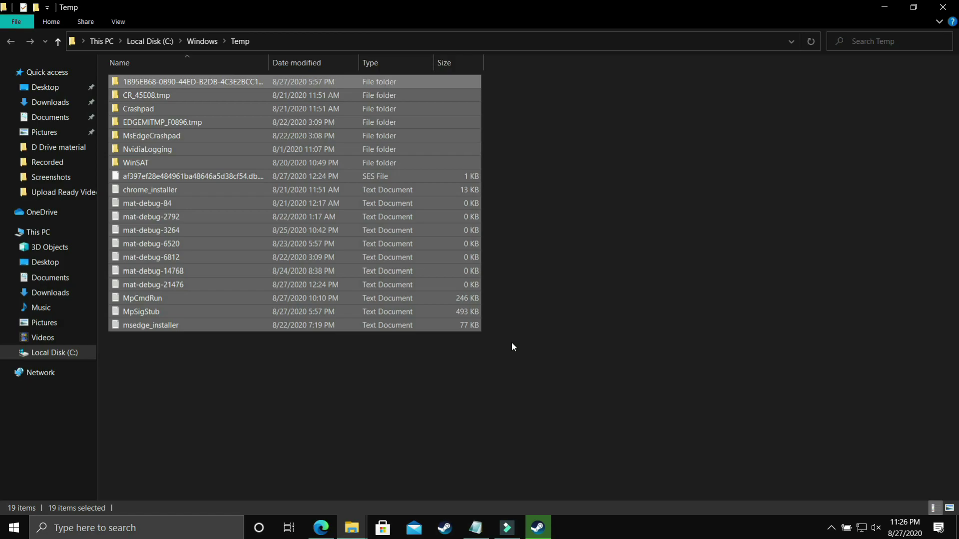
{"action": "key", "text": "shift+Delete"}
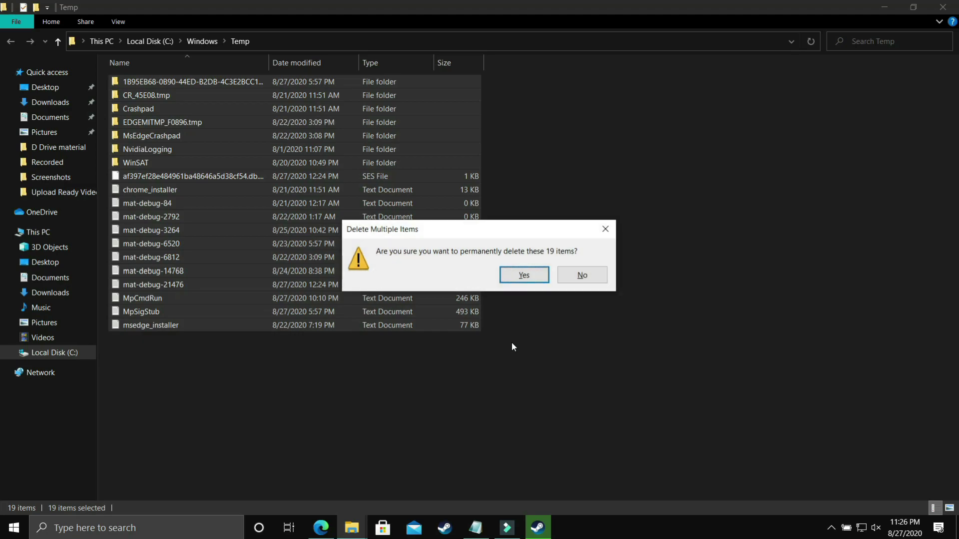
{"action": "key", "text": "Return"}
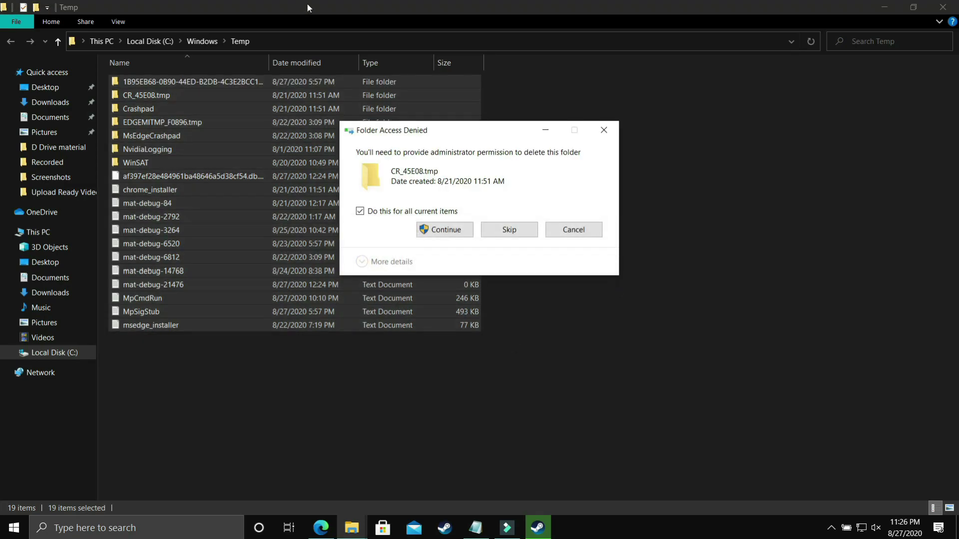
{"action": "left_click", "coordinate": [431, 229]}
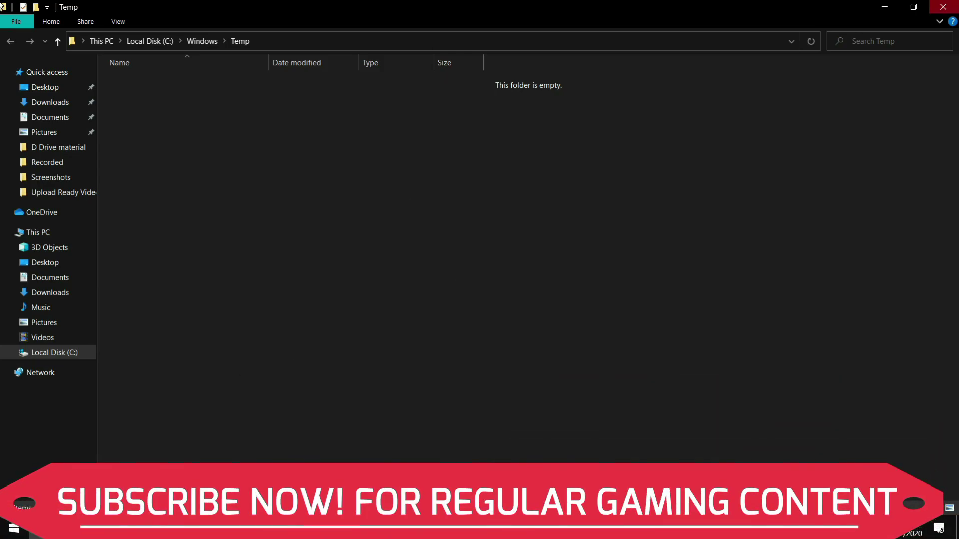
{"action": "left_click", "coordinate": [942, 7]}
Open the user account's local Temp folder by running "%temp%".
{"action": "left_click", "coordinate": [30, 512]}
{"action": "type", "text": "run"}
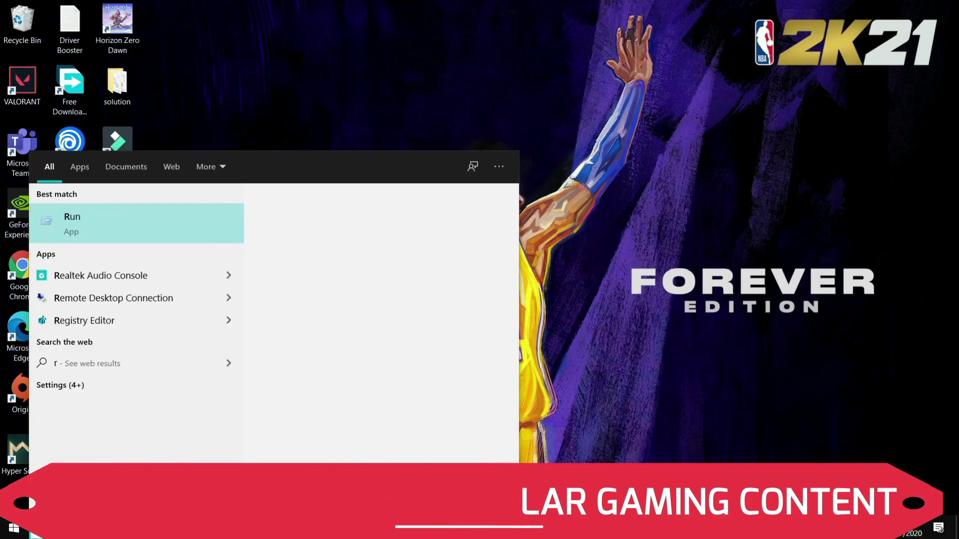
{"action": "left_click", "coordinate": [76, 227]}
{"action": "type", "text": "%"}
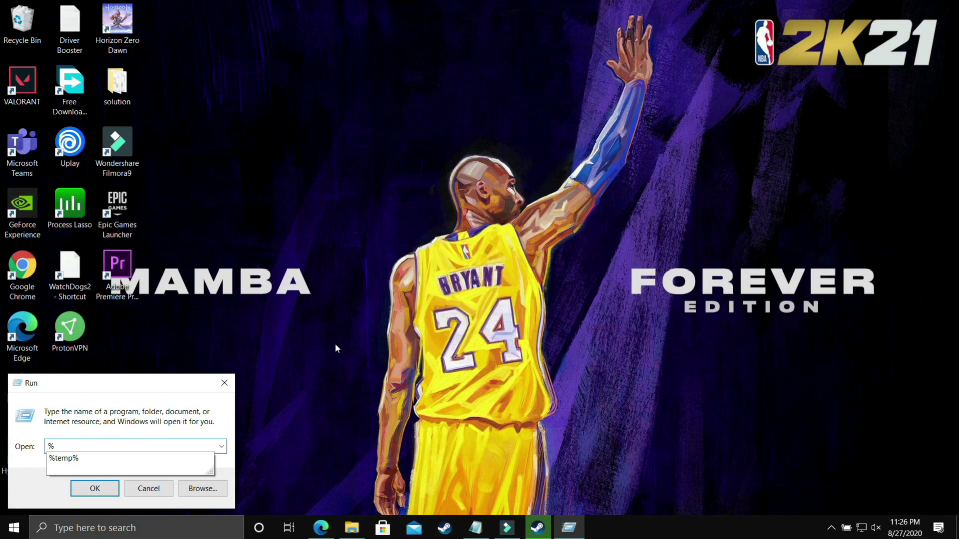
{"action": "type", "text": "temp%"}
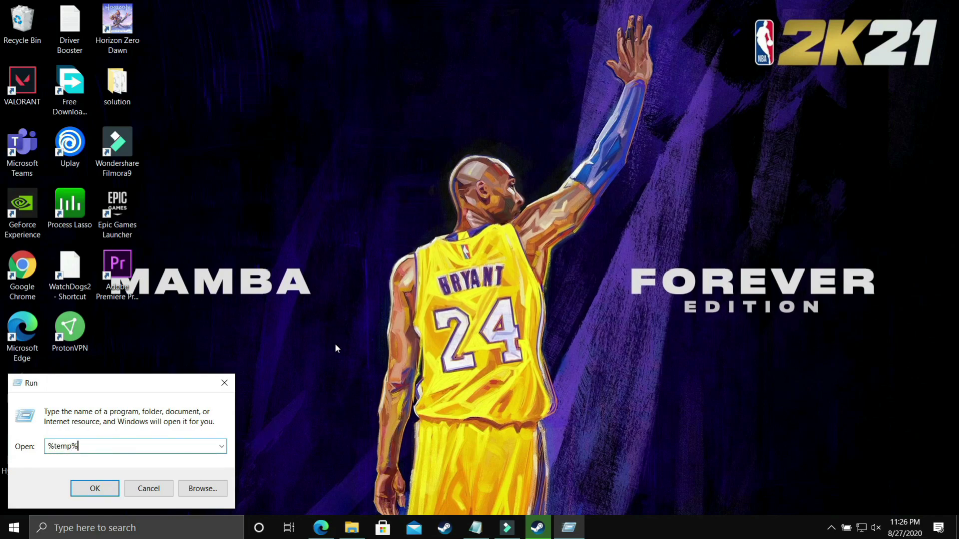
{"action": "left_click", "coordinate": [96, 488]}
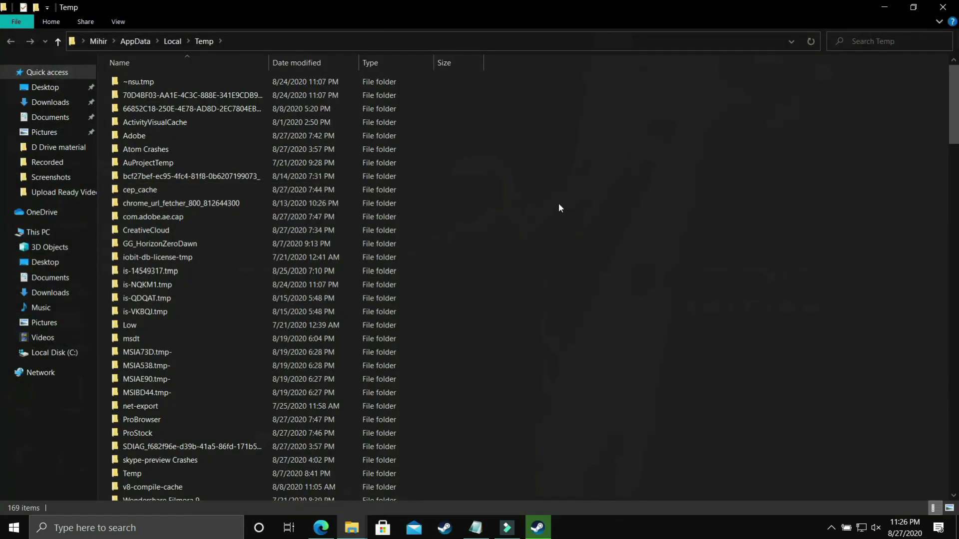
Permanently delete all items in the user's local Temp folder, skipping any that cannot be removed.
{"action": "key", "text": "ctrl+a"}
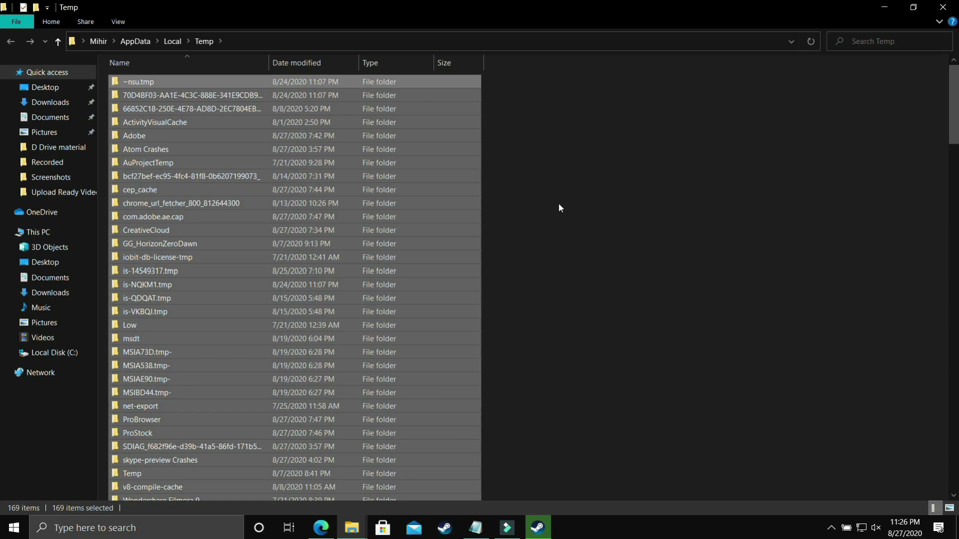
{"action": "key", "text": "shift+Delete"}
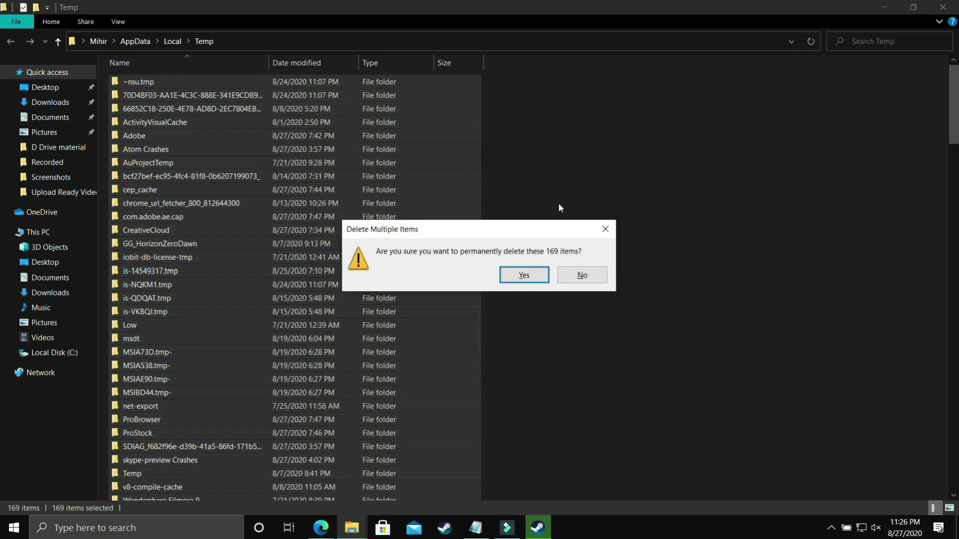
{"action": "key", "text": "Return"}
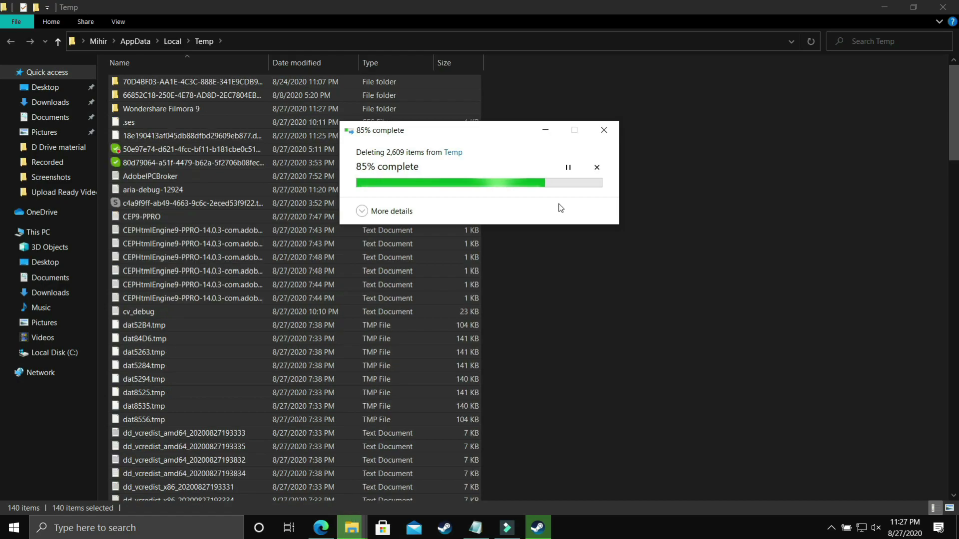
{"action": "left_click", "coordinate": [404, 249]}
{"action": "left_click", "coordinate": [510, 268]}
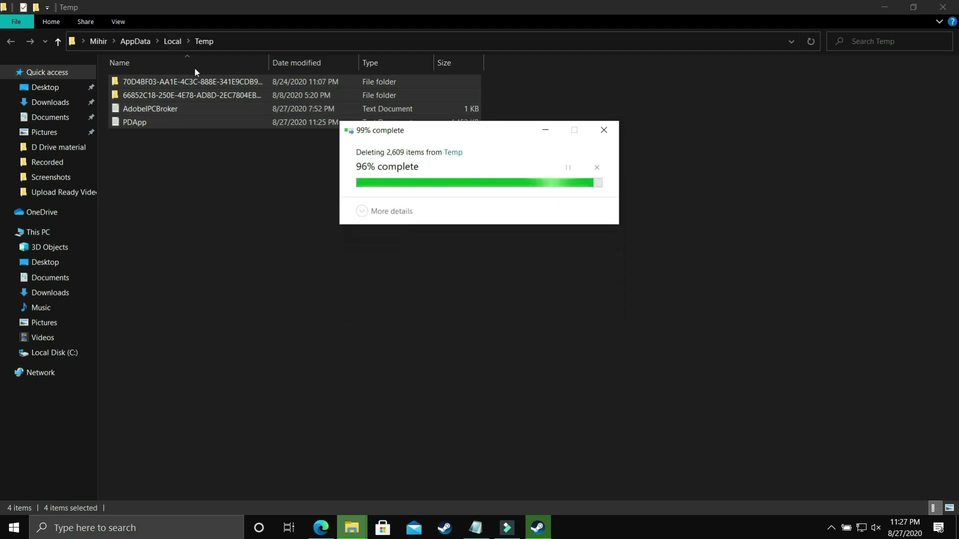
Open the Prefetch folder inside the Windows folder on Local Disk (C:), granting permanent access to it.
{"action": "left_click", "coordinate": [40, 233]}
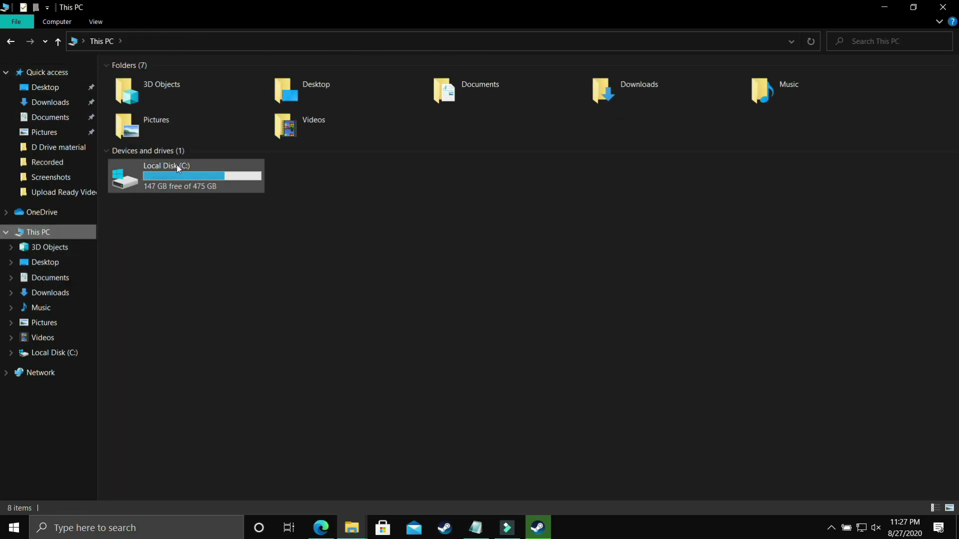
{"action": "double_click", "coordinate": [178, 168]}
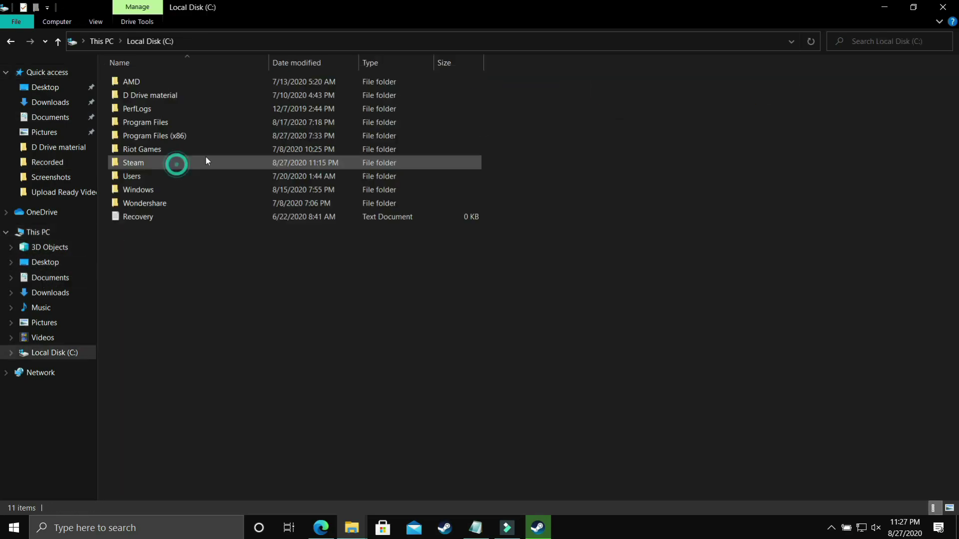
{"action": "double_click", "coordinate": [184, 189]}
{"action": "left_click", "coordinate": [298, 260]}
{"action": "type", "text": "prefetch"}
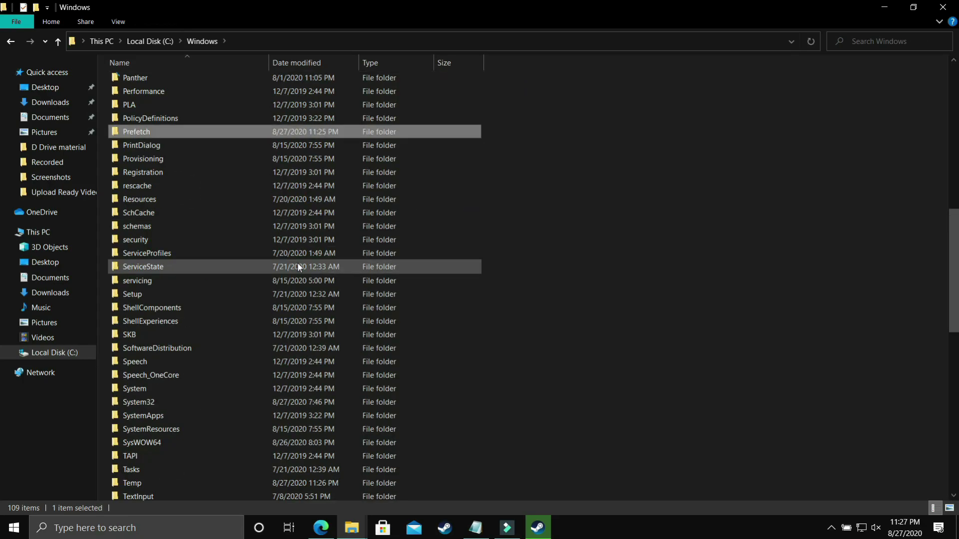
{"action": "left_click", "coordinate": [148, 134]}
{"action": "double_click", "coordinate": [148, 134]}
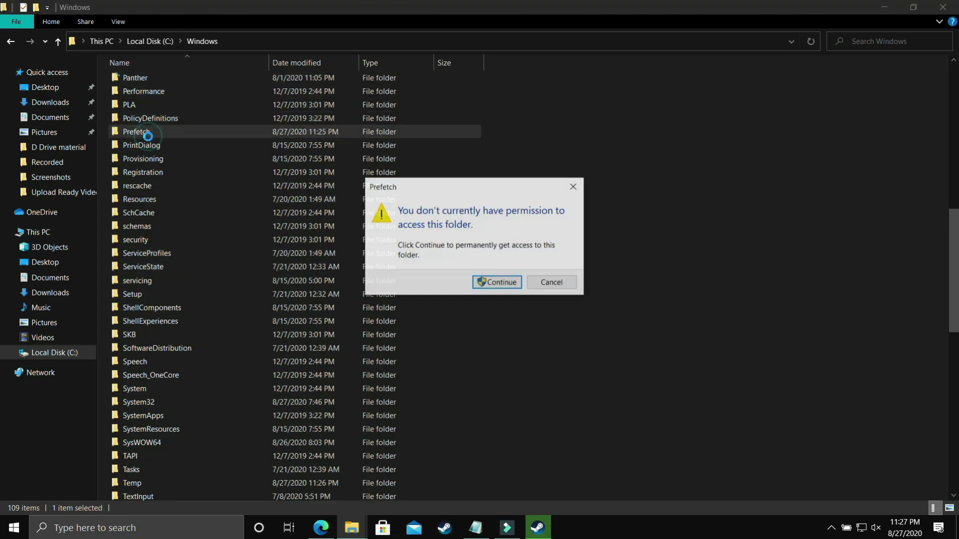
{"action": "left_click", "coordinate": [502, 280]}
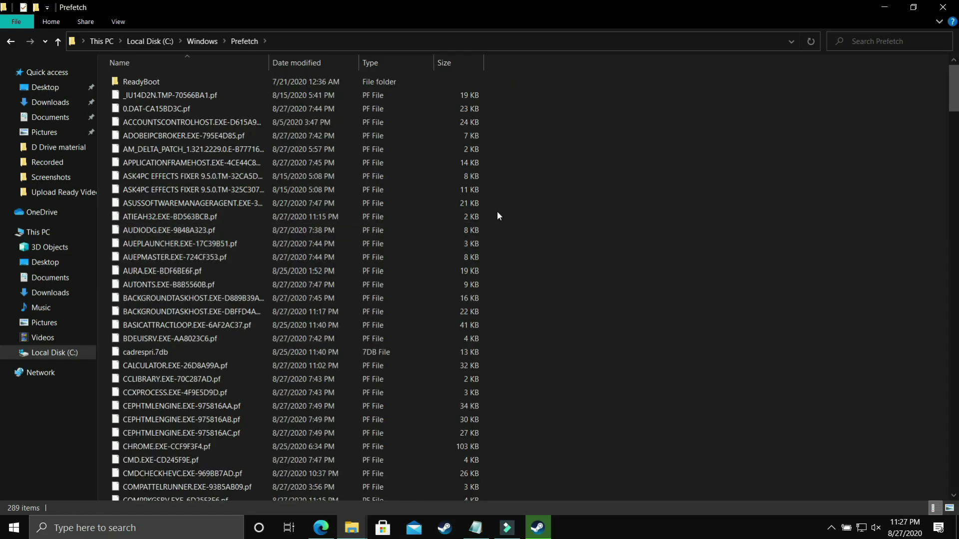
Permanently delete all items in the Prefetch folder, including the ReadyBoot folder, skipping any that cannot be removed.
{"action": "key", "text": "ctrl+a"}
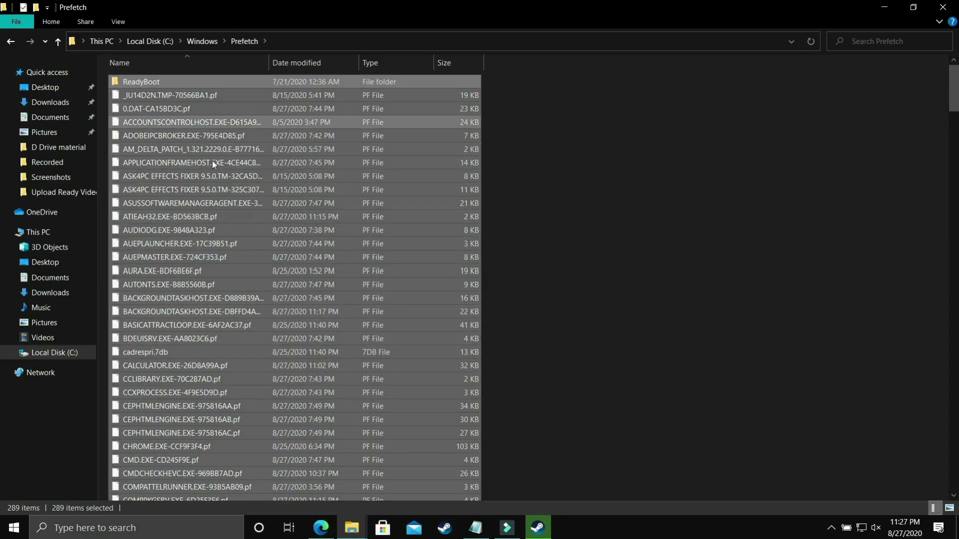
{"action": "left_click", "coordinate": [159, 79], "text": "ctrl"}
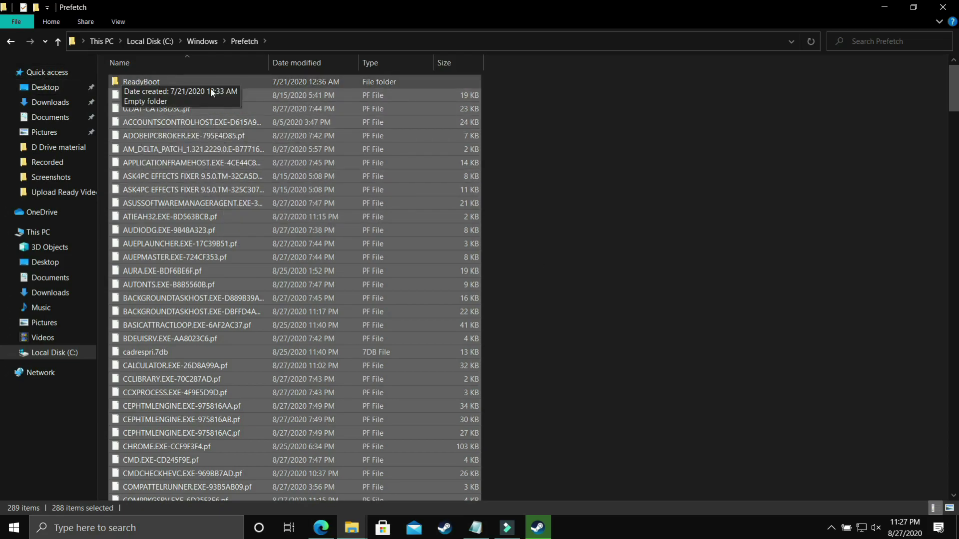
{"action": "key", "text": "ctrl+a"}
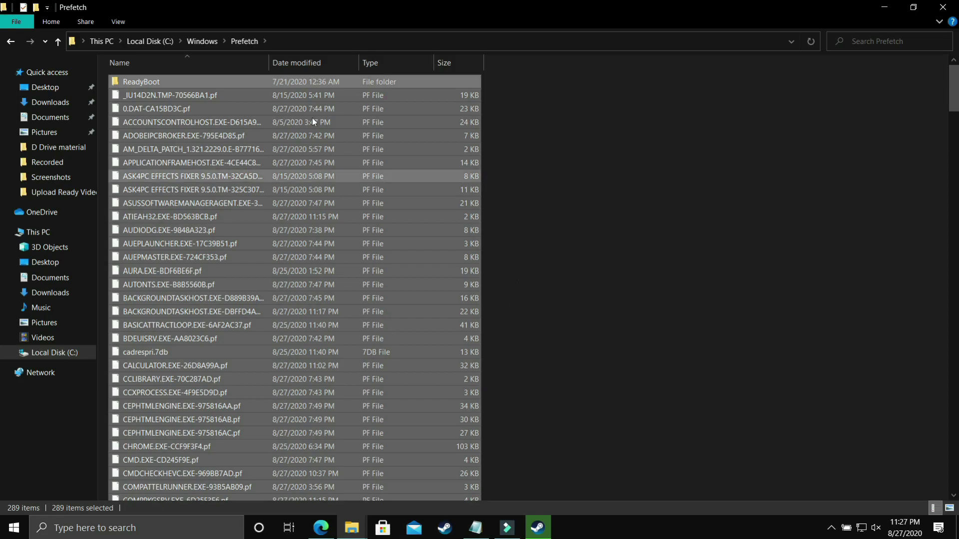
{"action": "key", "text": "shift+Delete"}
{"action": "key", "text": "Return"}
{"action": "left_click", "coordinate": [423, 242]}
{"action": "left_click", "coordinate": [506, 257]}
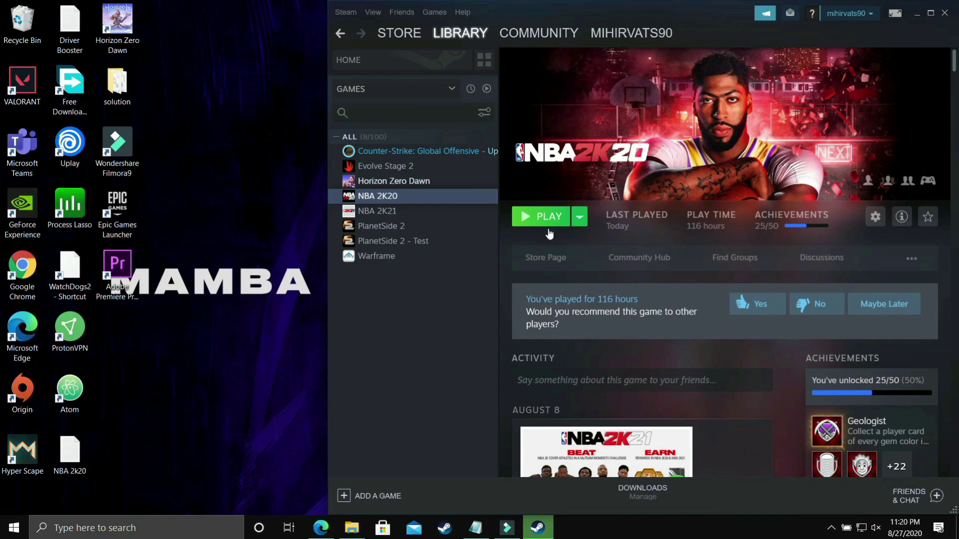
Launch NBA 2K20 from the Steam library and minimize the Steam window.
{"action": "left_click", "coordinate": [524, 218]}
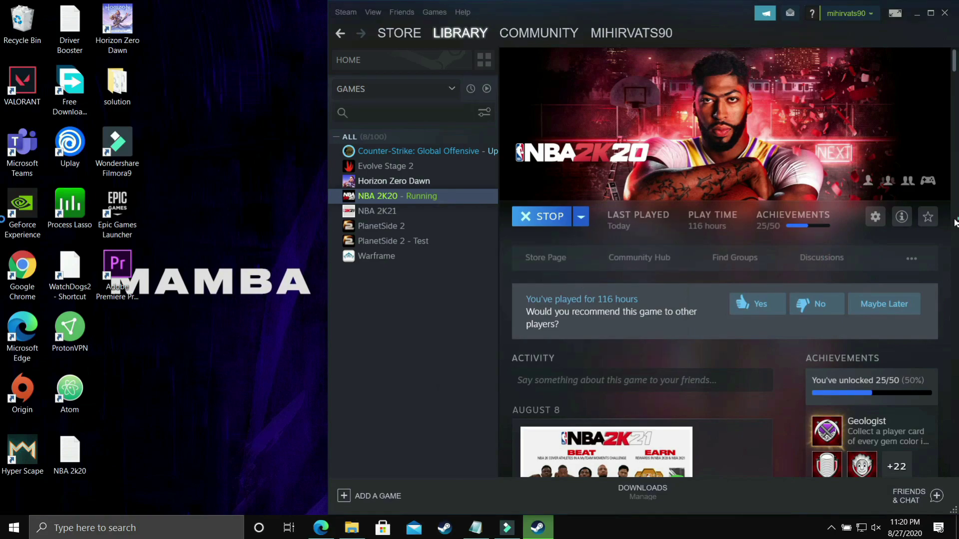
{"action": "left_click", "coordinate": [918, 13]}
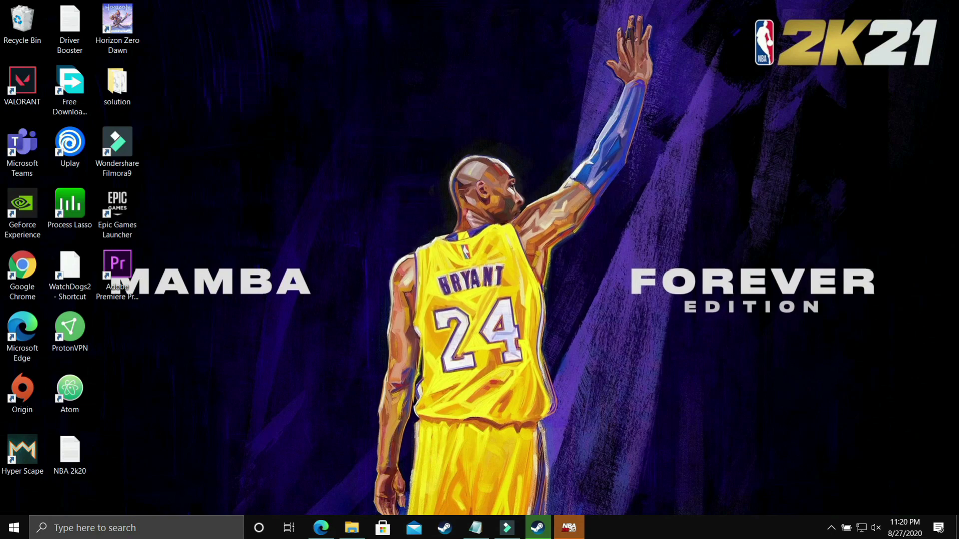
Open Task Manager and show the NBA2K20 process in the detailed process list.
{"action": "right_click", "coordinate": [669, 534]}
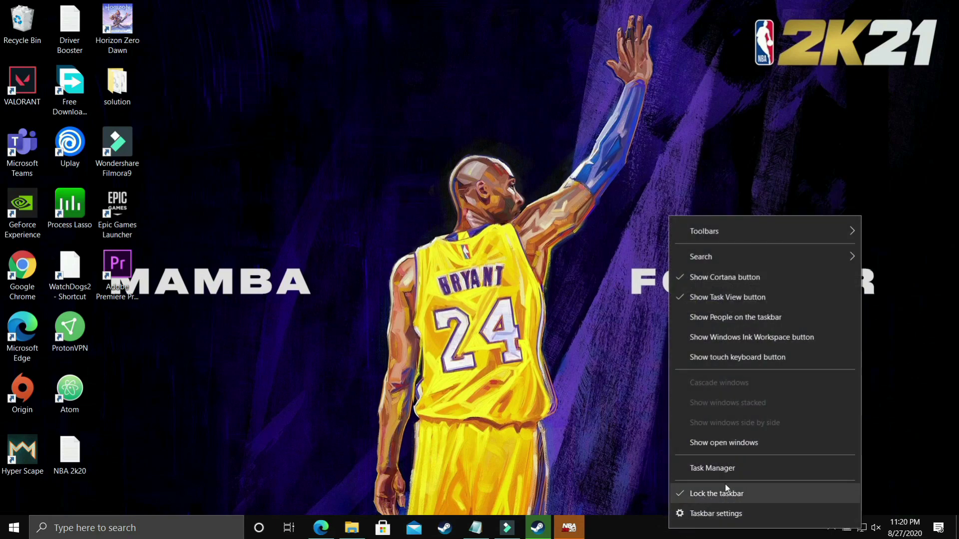
{"action": "left_click", "coordinate": [718, 469]}
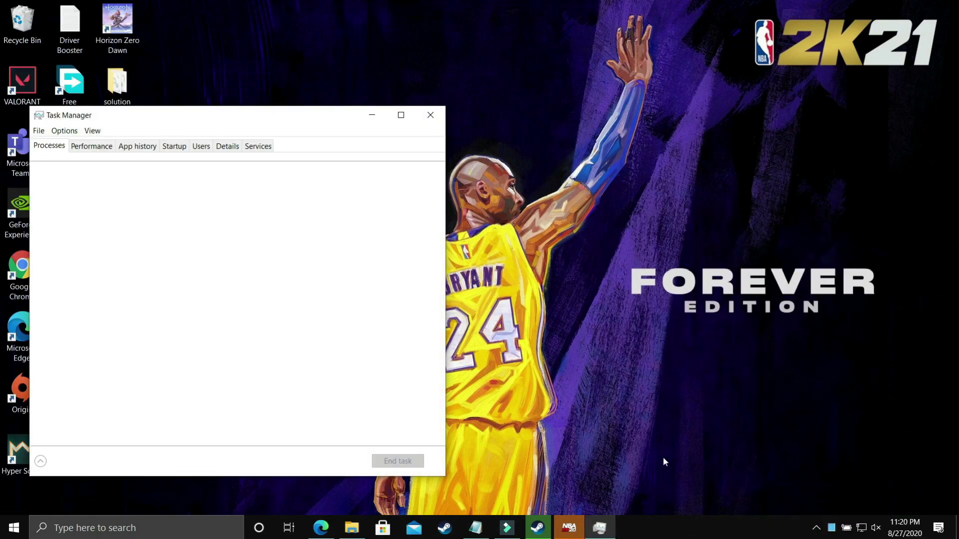
{"action": "left_click", "coordinate": [131, 242]}
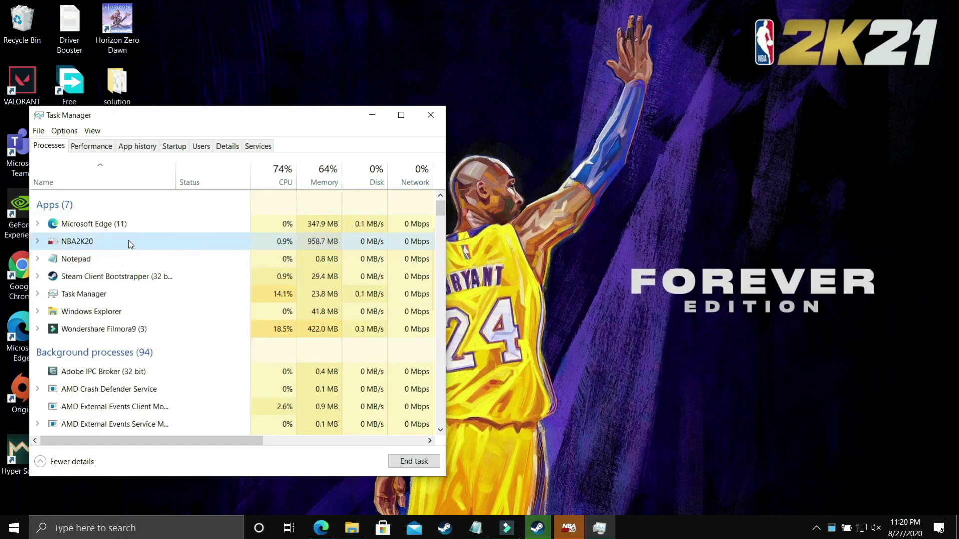
{"action": "right_click", "coordinate": [79, 242]}
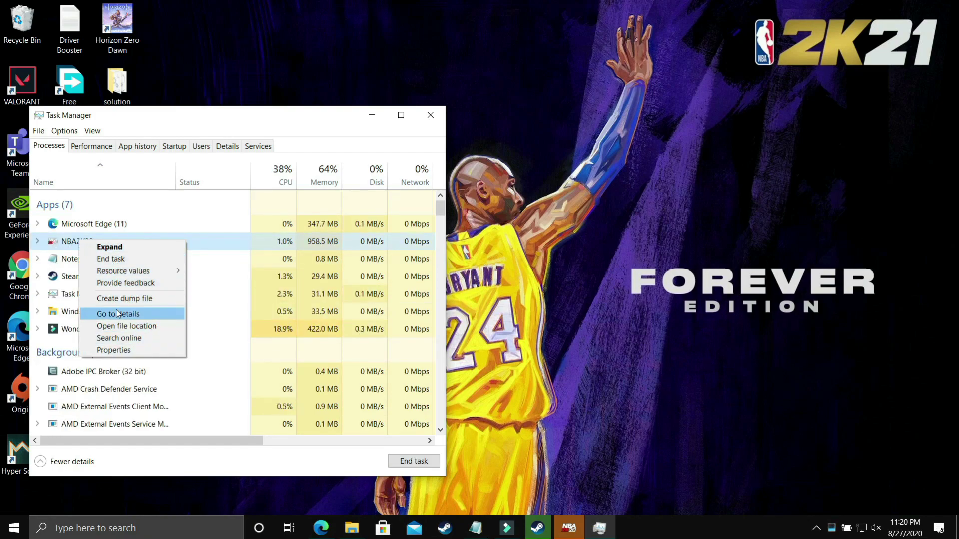
{"action": "right_click", "coordinate": [55, 245]}
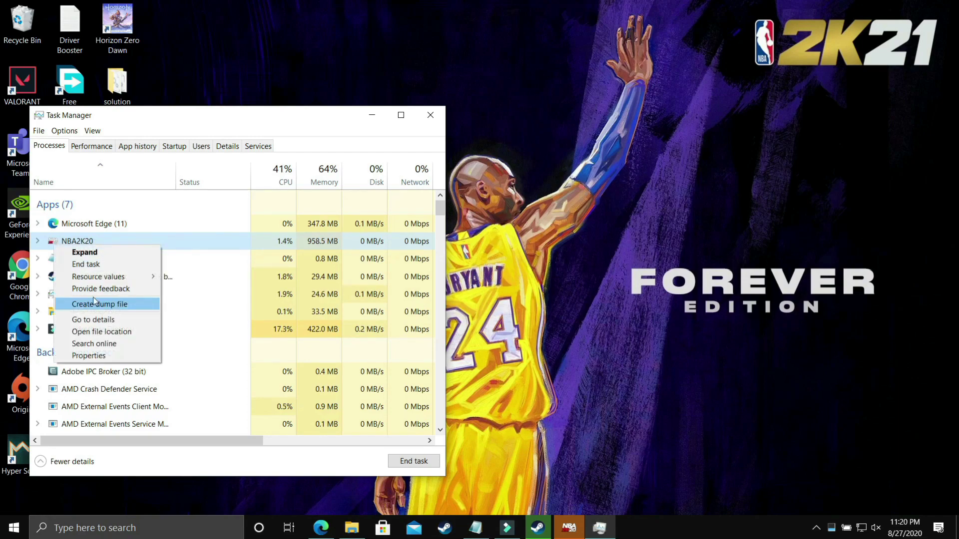
{"action": "left_click", "coordinate": [93, 320]}
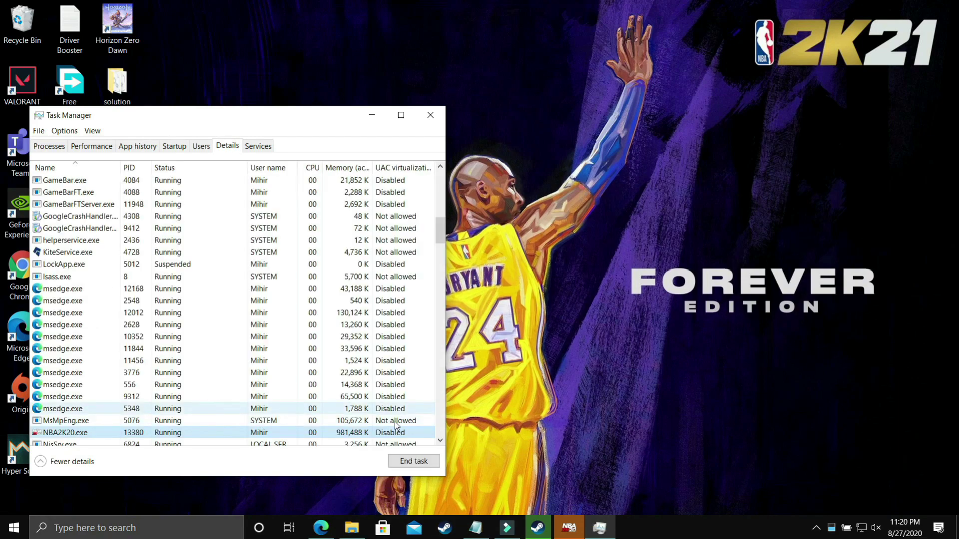
Set the priority of the NBA2K20.exe process to High, recheck the selected priority, and close Task Manager.
{"action": "right_click", "coordinate": [139, 431]}
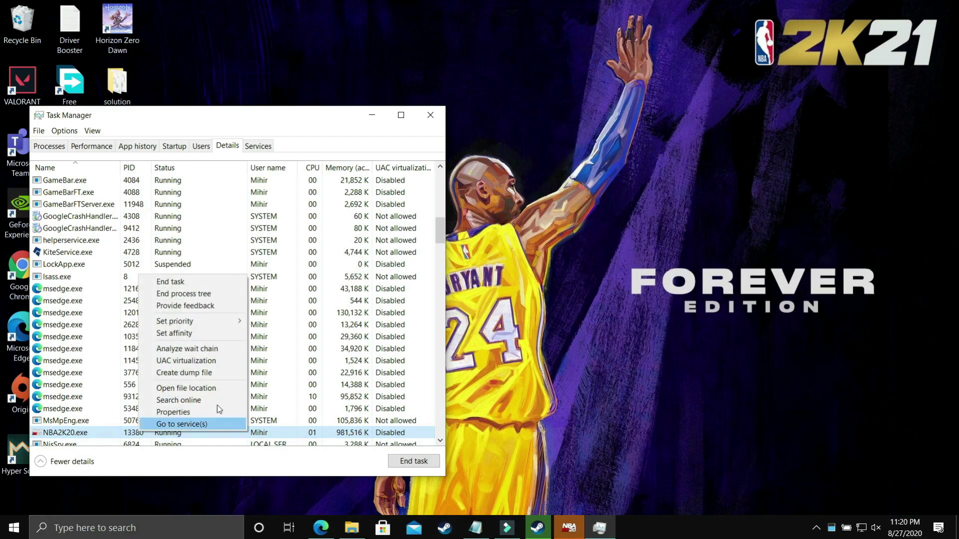
{"action": "mouse_move", "coordinate": [175, 324]}
{"action": "left_click", "coordinate": [294, 337]}
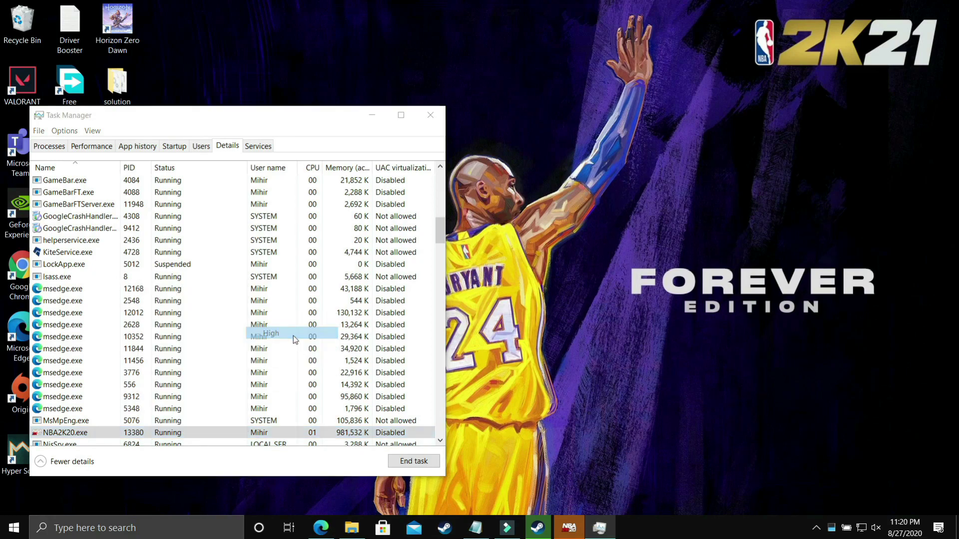
{"action": "left_click", "coordinate": [495, 282]}
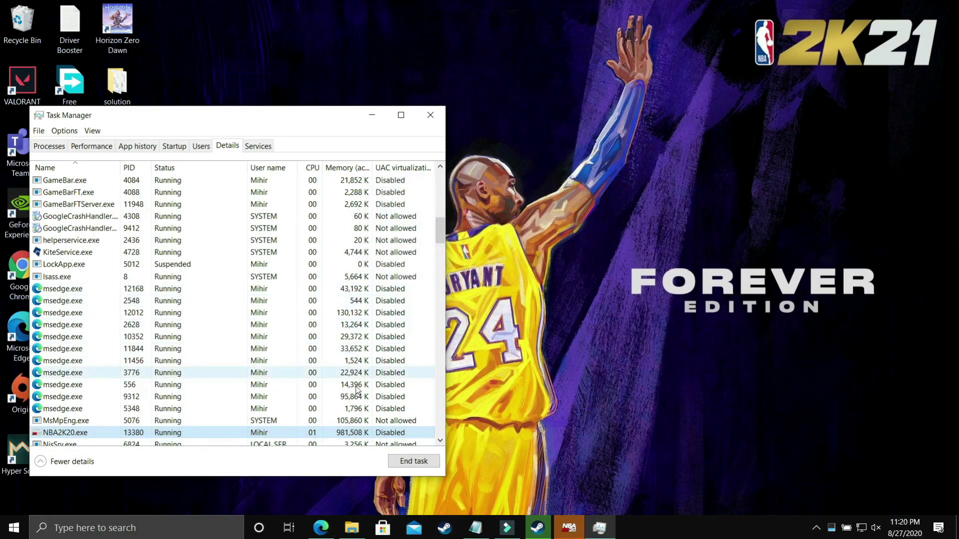
{"action": "right_click", "coordinate": [151, 432]}
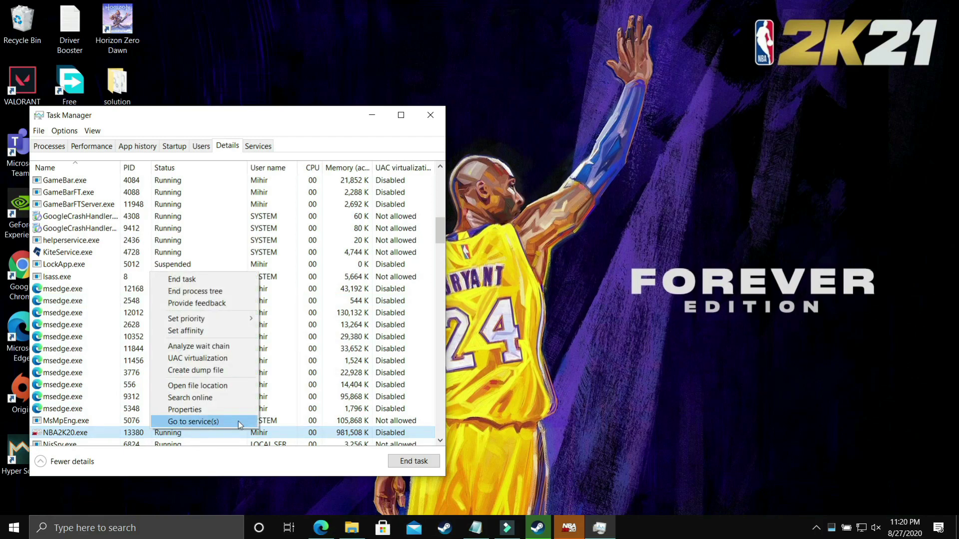
{"action": "mouse_move", "coordinate": [222, 321]}
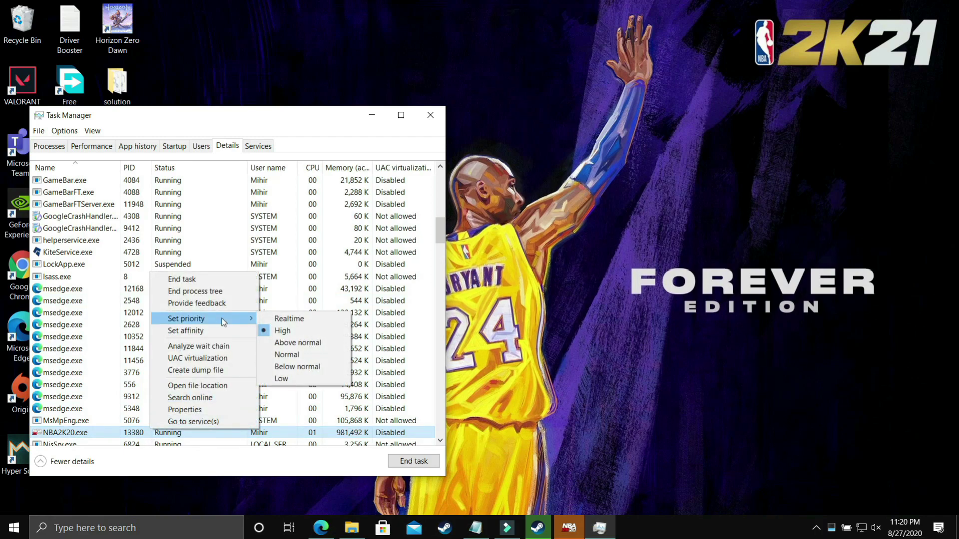
{"action": "left_click", "coordinate": [303, 335]}
{"action": "left_click", "coordinate": [439, 116]}
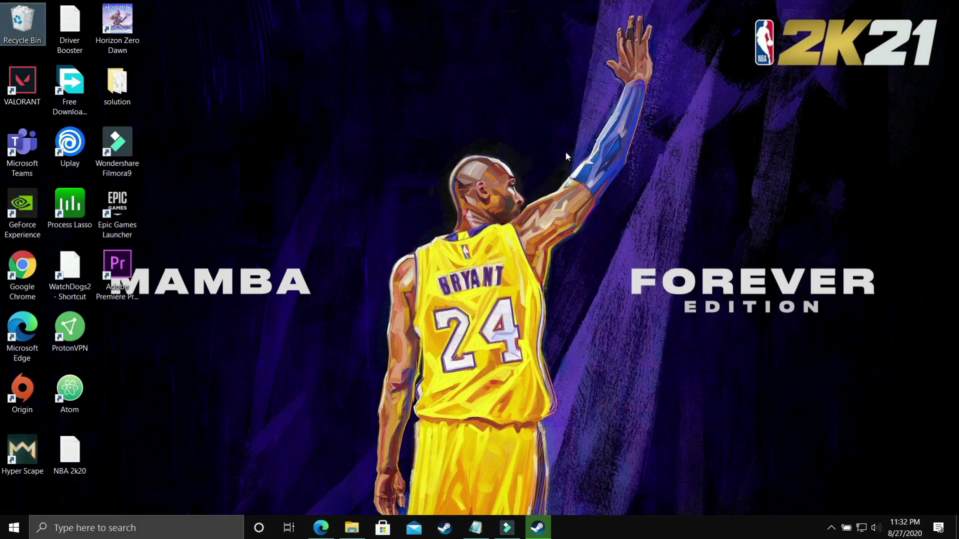
Switch to Microsoft Edge and look through the Bing results for "driver updater" for available driver update tools.
{"action": "left_click", "coordinate": [321, 528]}
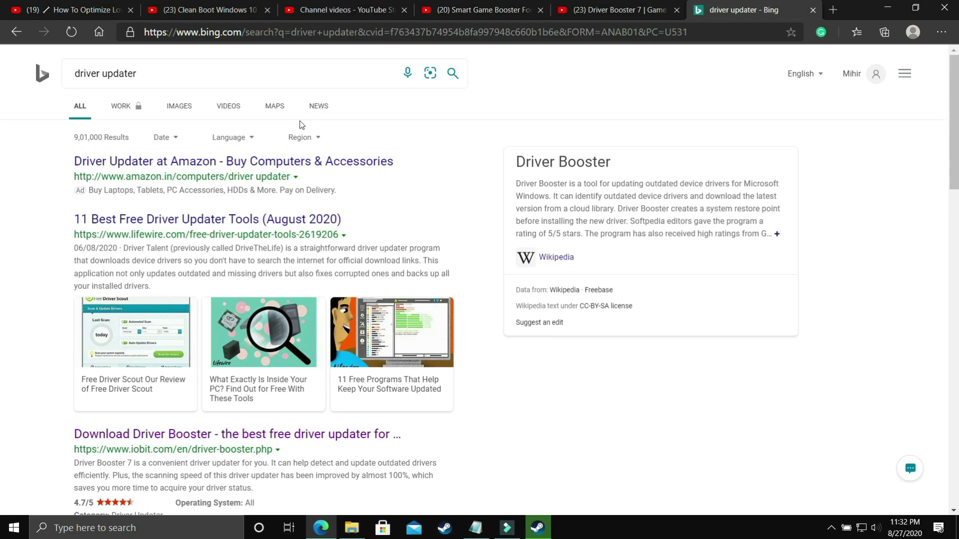
{"action": "scroll", "coordinate": [503, 315], "scroll_direction": "down", "scroll_amount": 4}
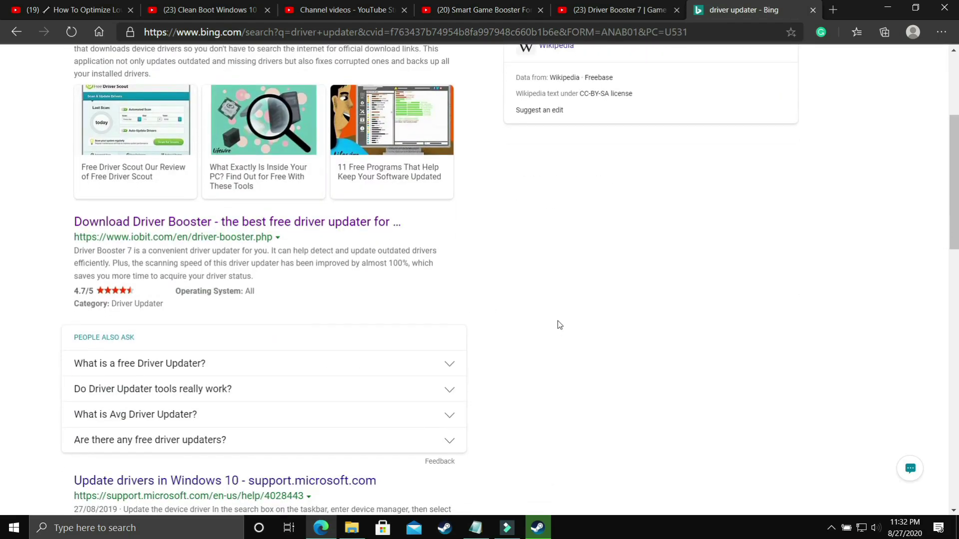
{"action": "scroll", "coordinate": [554, 327], "scroll_direction": "down", "scroll_amount": 7}
{"action": "scroll", "coordinate": [463, 330], "scroll_direction": "down", "scroll_amount": 7}
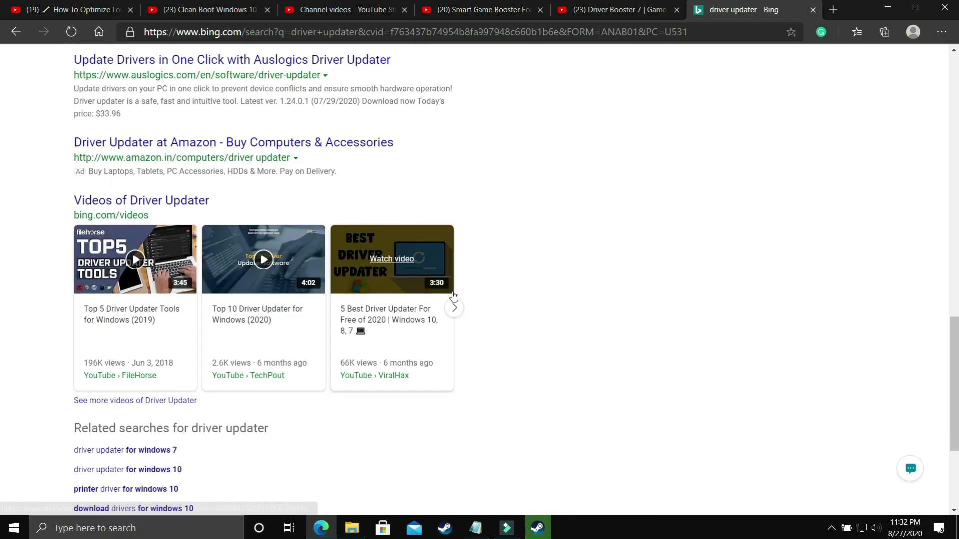
{"action": "scroll", "coordinate": [455, 279], "scroll_direction": "up", "scroll_amount": 18}
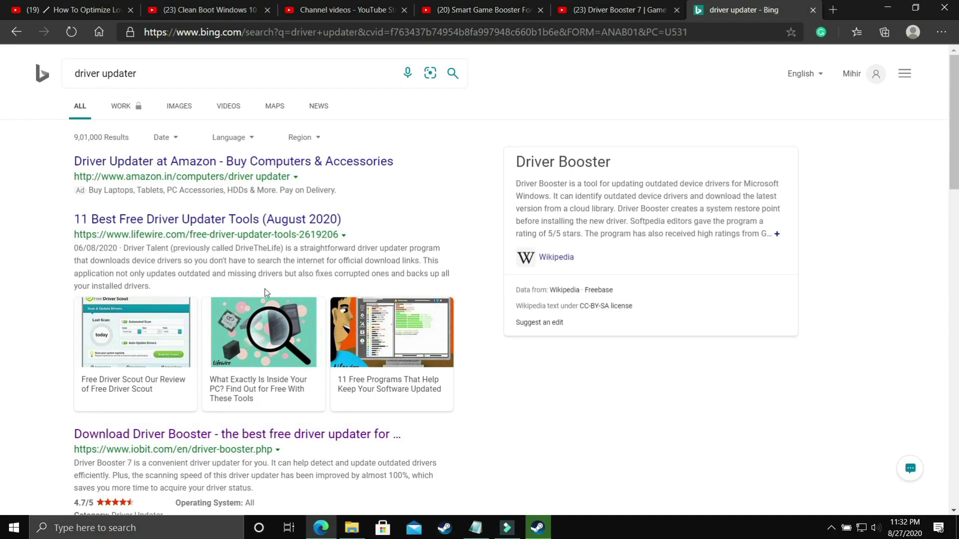
{"action": "scroll", "coordinate": [382, 343], "scroll_direction": "down", "scroll_amount": 15}
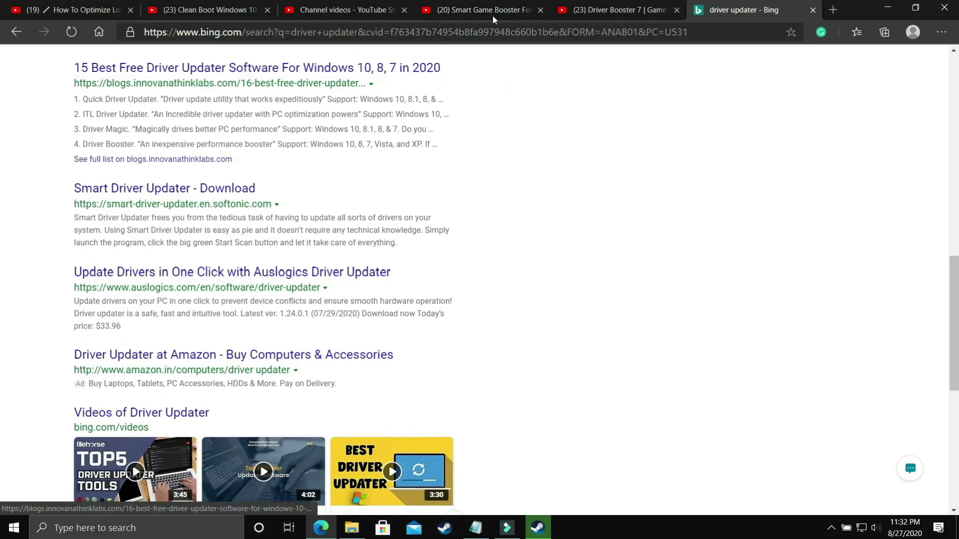
Show the Driver Booster 7 video on YouTube and examine the tools it presents and the download link in its description.
{"action": "left_click", "coordinate": [613, 10]}
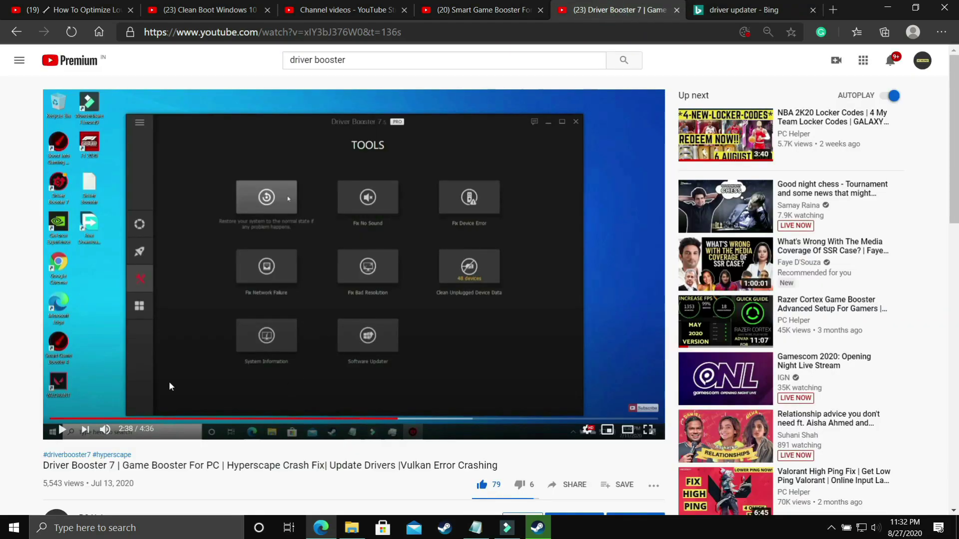
{"action": "triple_click", "coordinate": [58, 467]}
{"action": "left_click", "coordinate": [65, 470]}
{"action": "left_click", "coordinate": [734, 12]}
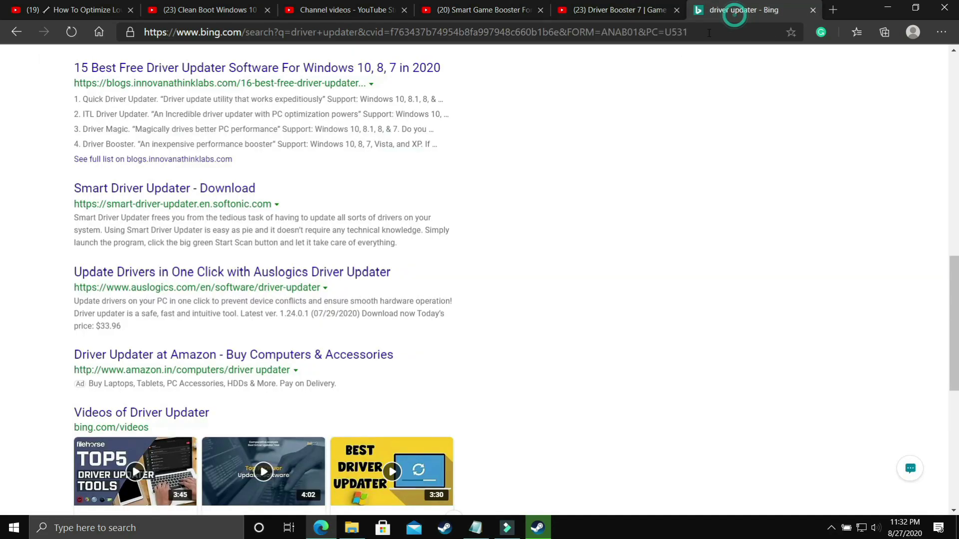
{"action": "left_click", "coordinate": [617, 10]}
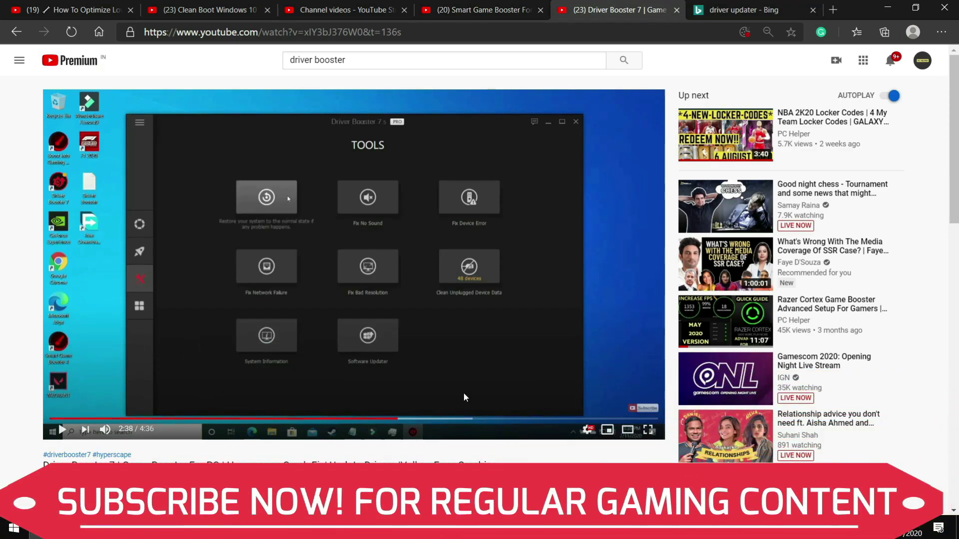
{"action": "scroll", "coordinate": [462, 374], "scroll_direction": "up", "scroll_amount": 5}
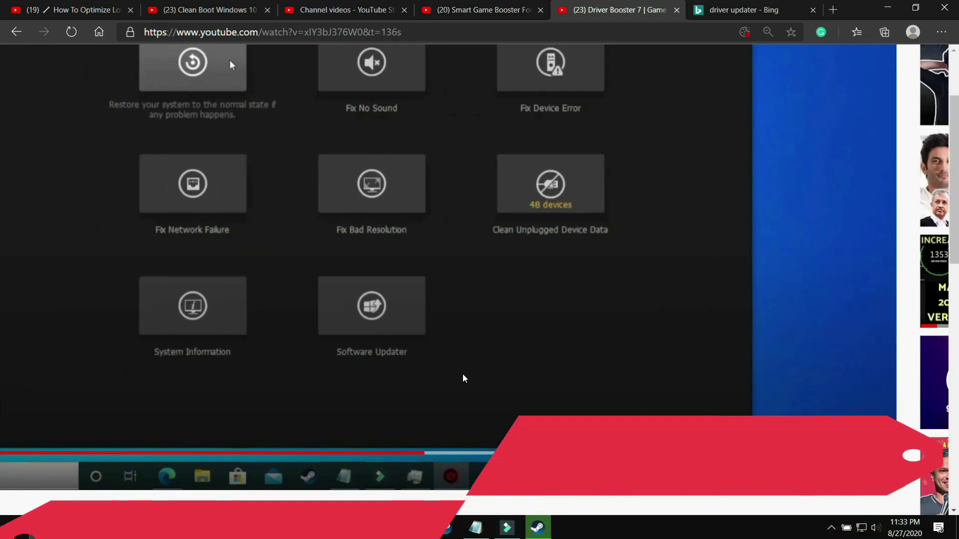
{"action": "scroll", "coordinate": [463, 373], "scroll_direction": "up", "scroll_amount": 3}
{"action": "scroll", "coordinate": [462, 374], "scroll_direction": "left", "scroll_amount": 2}
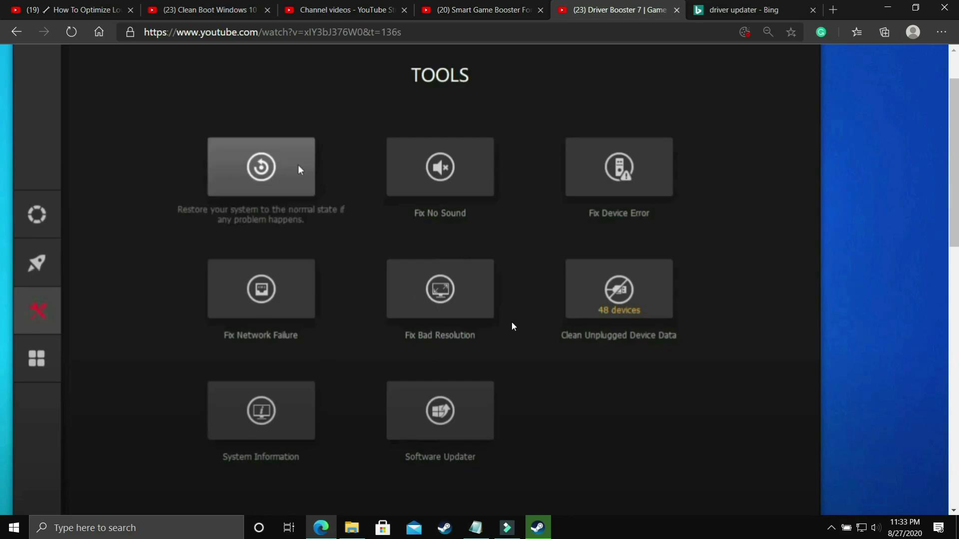
{"action": "scroll", "coordinate": [512, 321], "scroll_direction": "down", "scroll_amount": 5}
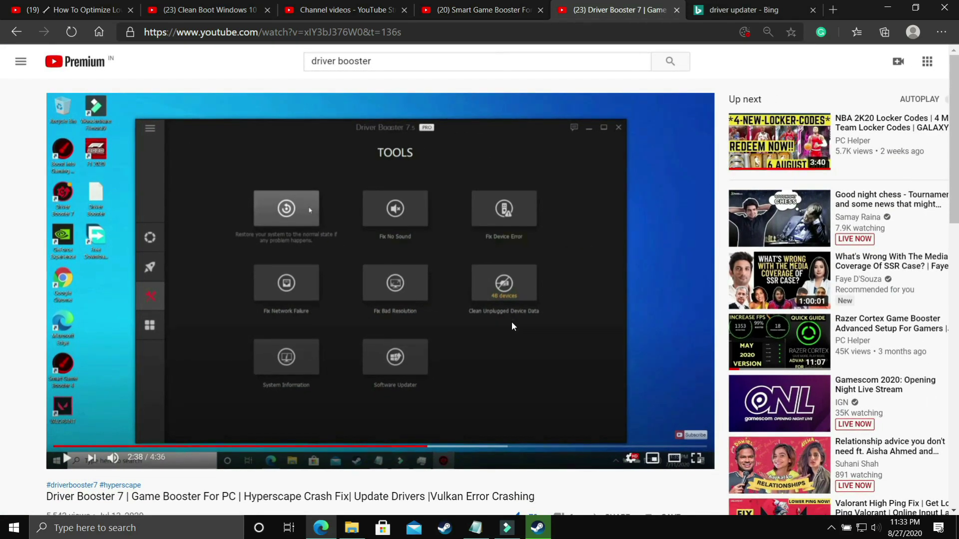
{"action": "scroll", "coordinate": [511, 321], "scroll_direction": "down", "scroll_amount": 6}
{"action": "scroll", "coordinate": [510, 325], "scroll_direction": "up", "scroll_amount": 6}
{"action": "scroll", "coordinate": [443, 178], "scroll_direction": "down", "scroll_amount": 3}
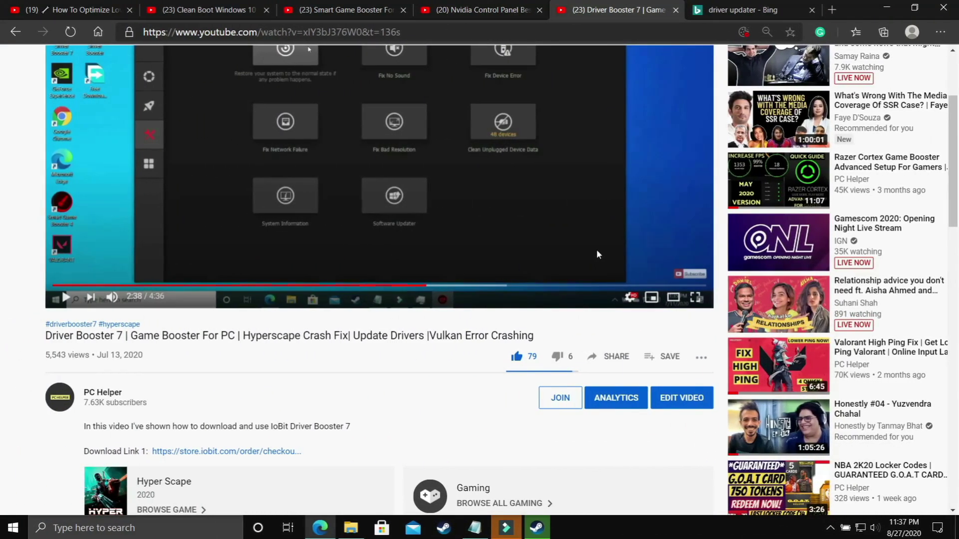
View the YouTube videos on Nvidia Control Panel best settings for gaming and Smart Game Booster advanced setup.
{"action": "left_click", "coordinate": [471, 10]}
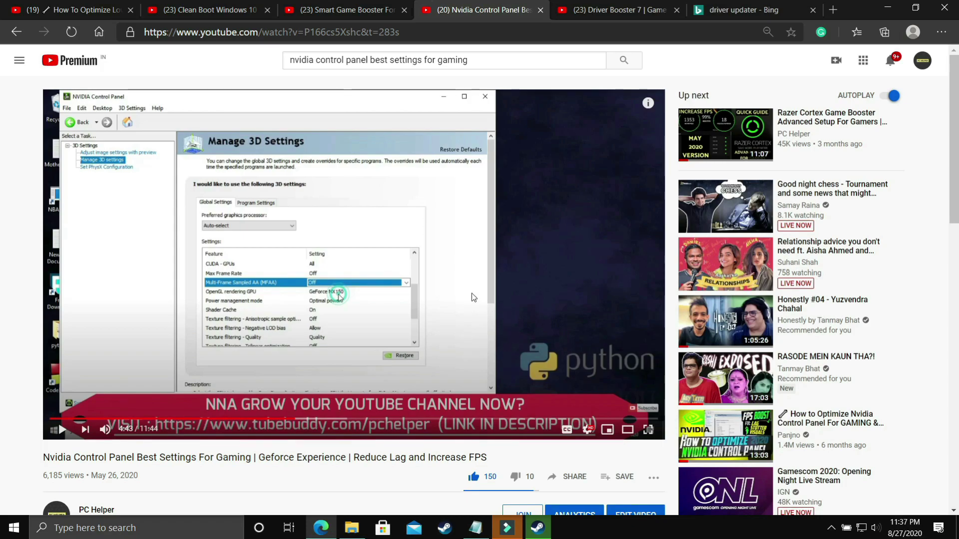
{"action": "left_click", "coordinate": [337, 8]}
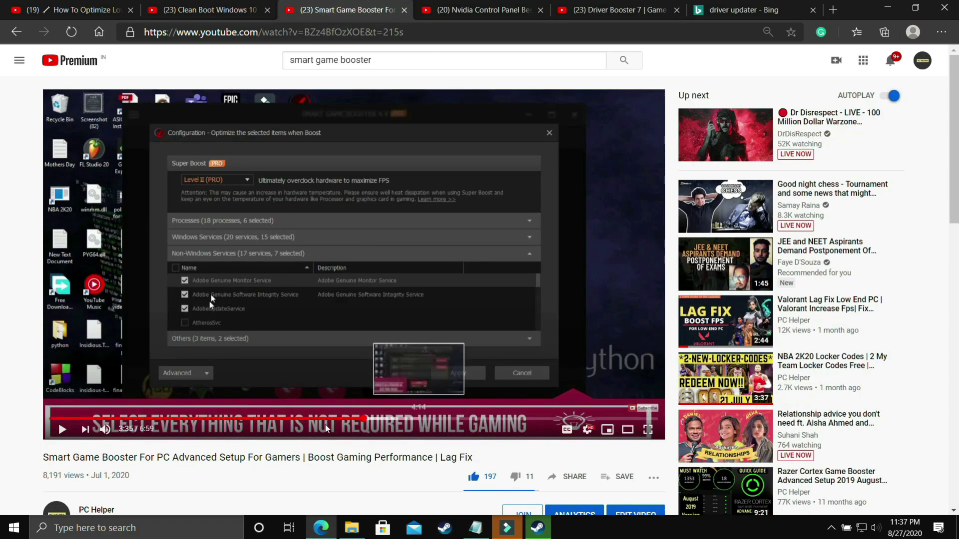